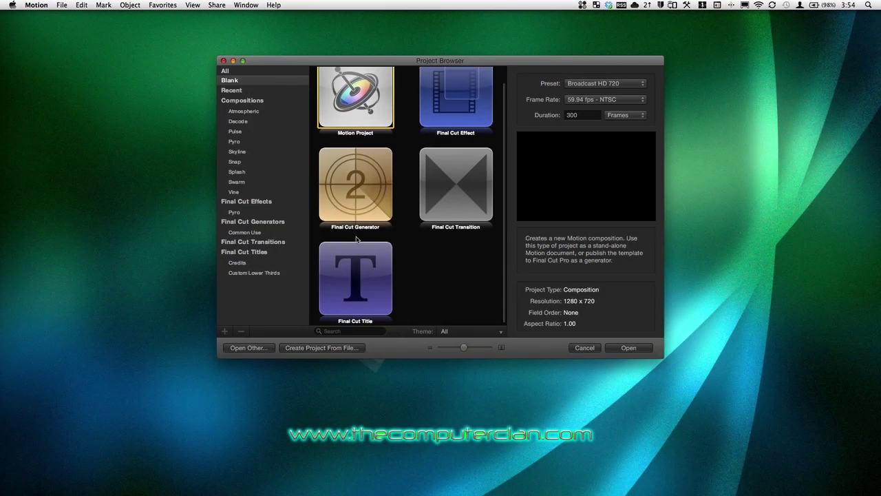
# - Create a blank 1280 x 720 Motion Project at 30 fps, 90 frames long
pyautogui.scroll(2, 358, 238)
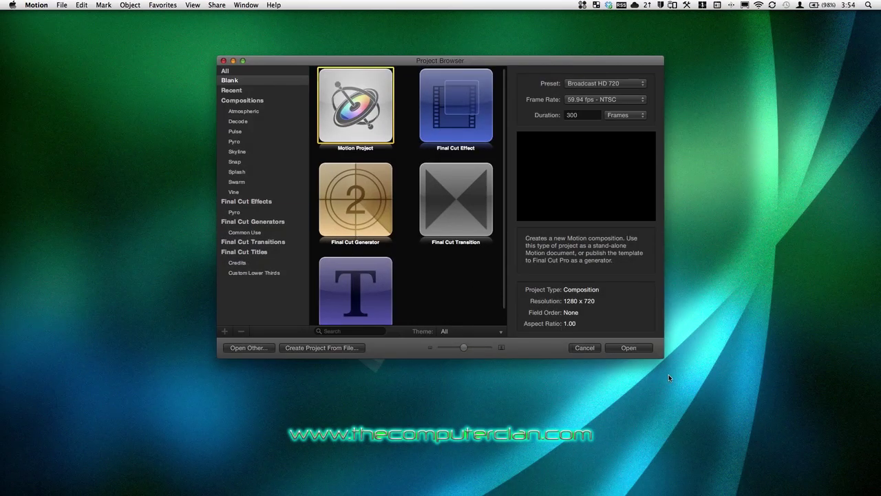
pyautogui.moveTo(660, 356); pyautogui.dragTo(661, 390)
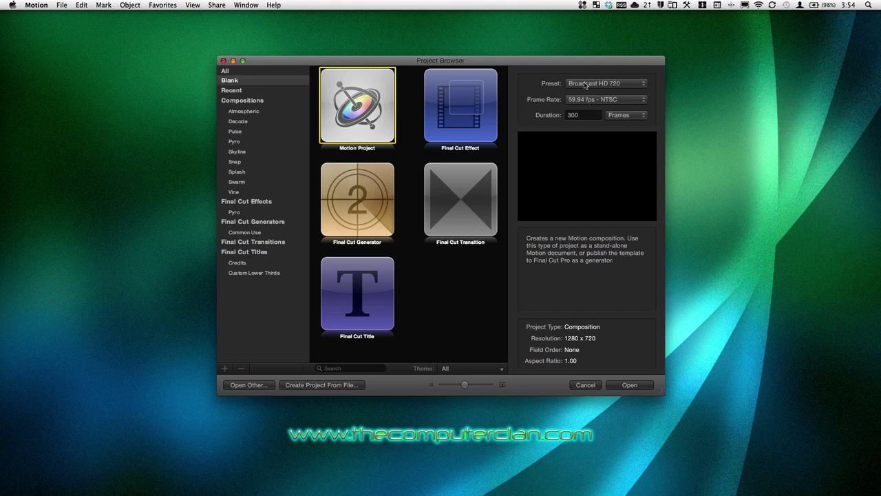
pyautogui.moveTo(503, 62); pyautogui.dragTo(493, 46)
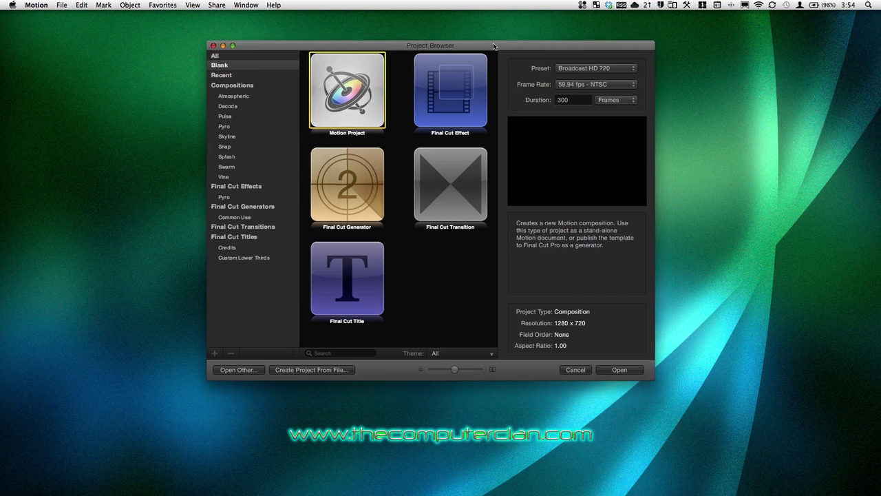
pyautogui.click(582, 86)
pyautogui.click(590, 67)
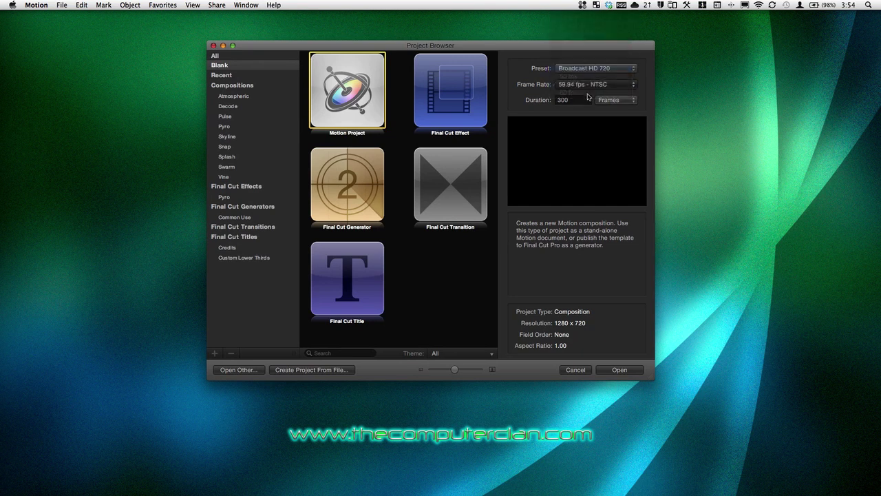
pyautogui.press('Tab')
pyautogui.write('90')
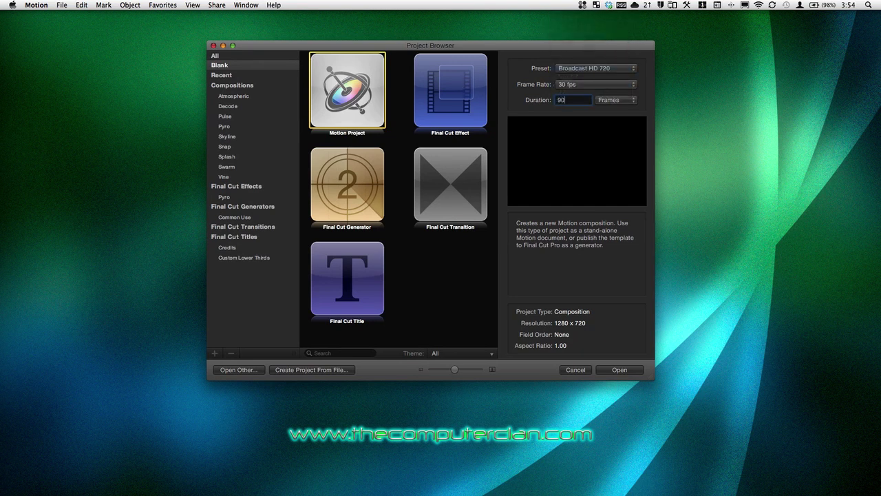
pyautogui.click(620, 370)
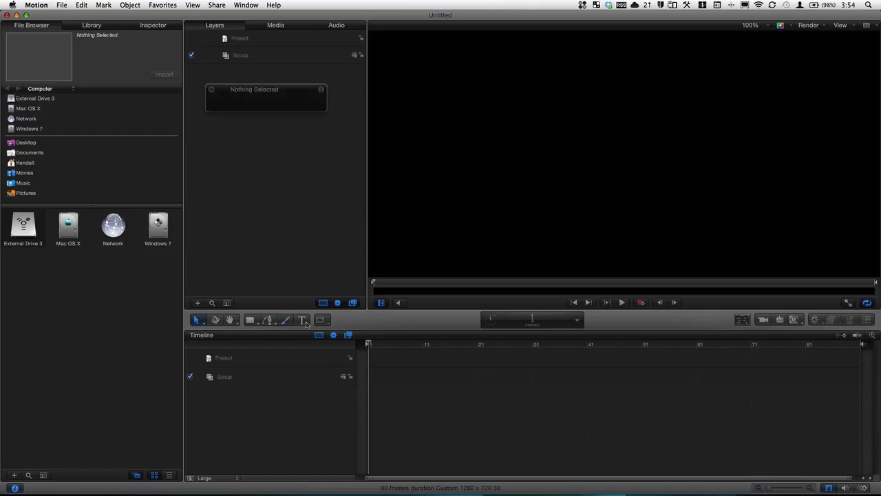
# - Add a text layer reading 'Hello World' and select all of its text
pyautogui.click(301, 319)
pyautogui.click(587, 135)
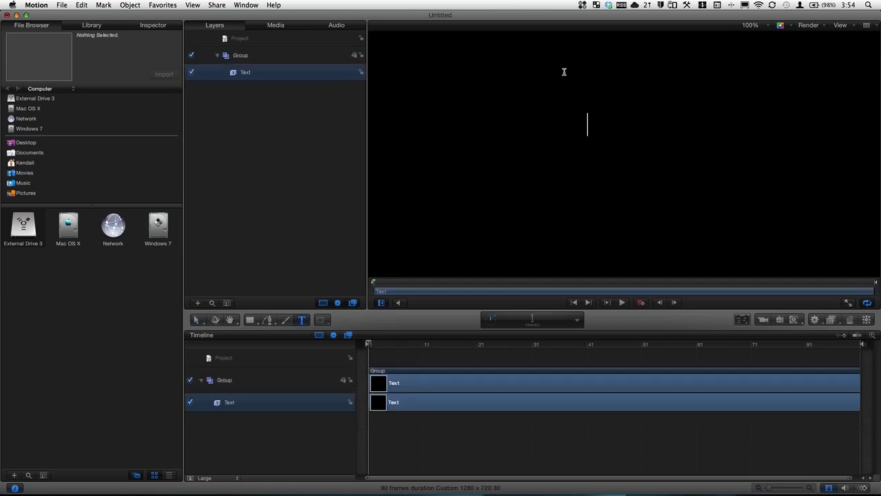
pyautogui.write('Hello ')
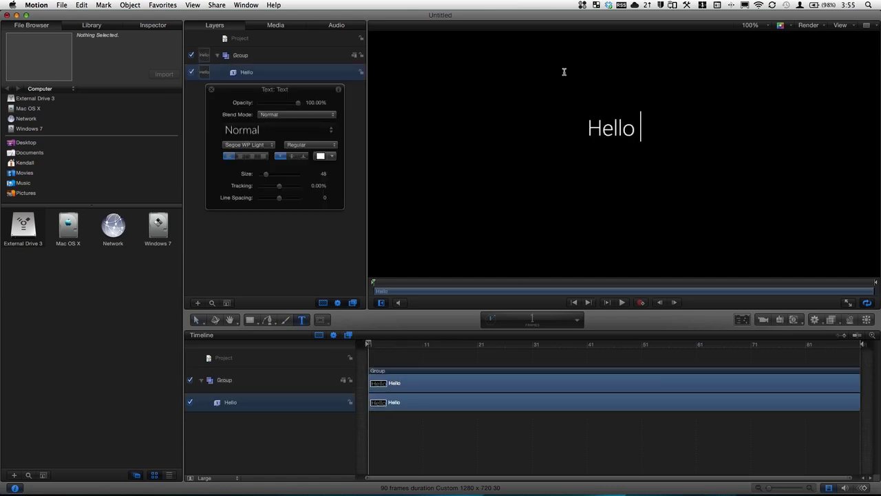
pyautogui.write('World')
pyautogui.press('super+a')
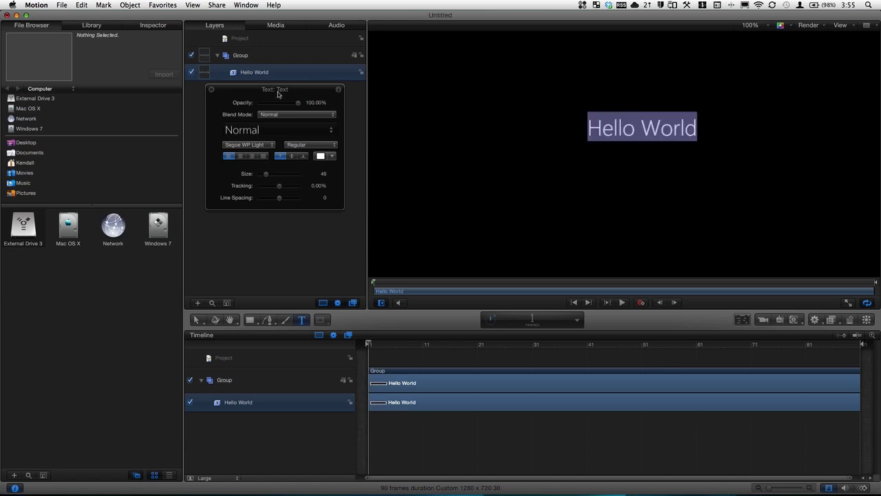
# - Enlarge the Hello World text from size 48 to 118 in the HUD
pyautogui.moveTo(278, 94); pyautogui.dragTo(281, 109)
pyautogui.click(743, 321)
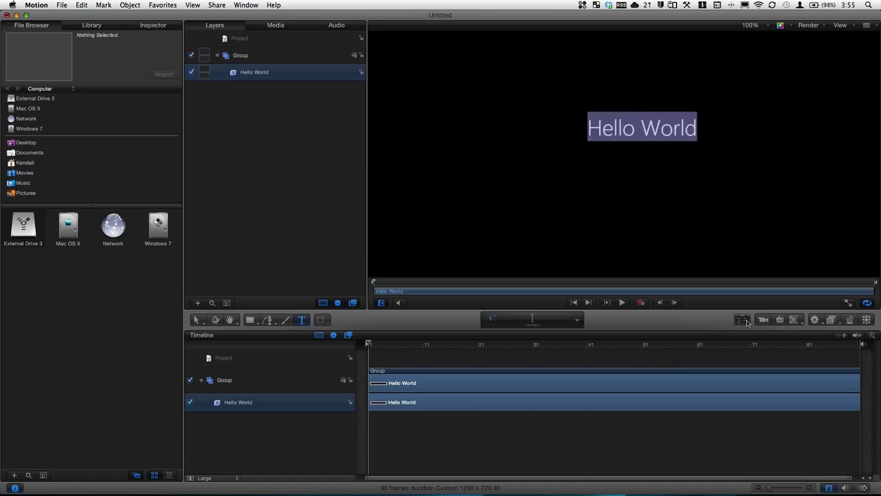
pyautogui.click(745, 321)
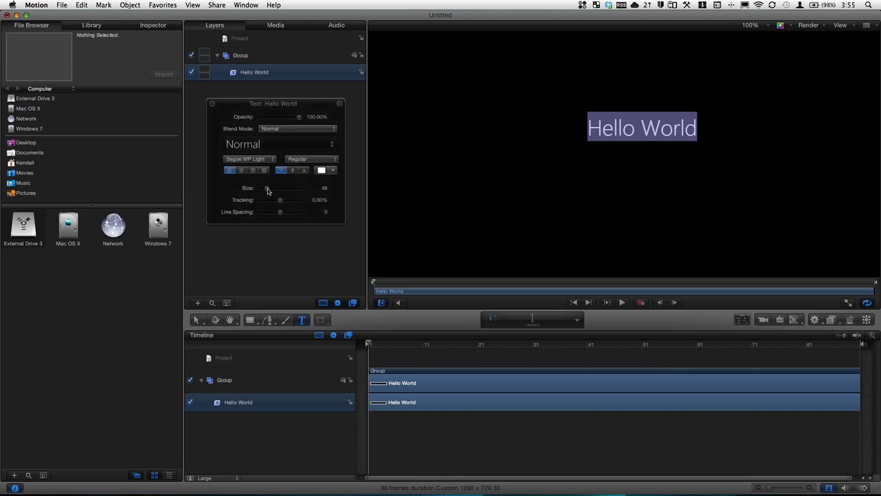
pyautogui.moveTo(268, 191); pyautogui.dragTo(280, 188)
pyautogui.moveTo(285, 104); pyautogui.dragTo(302, 120)
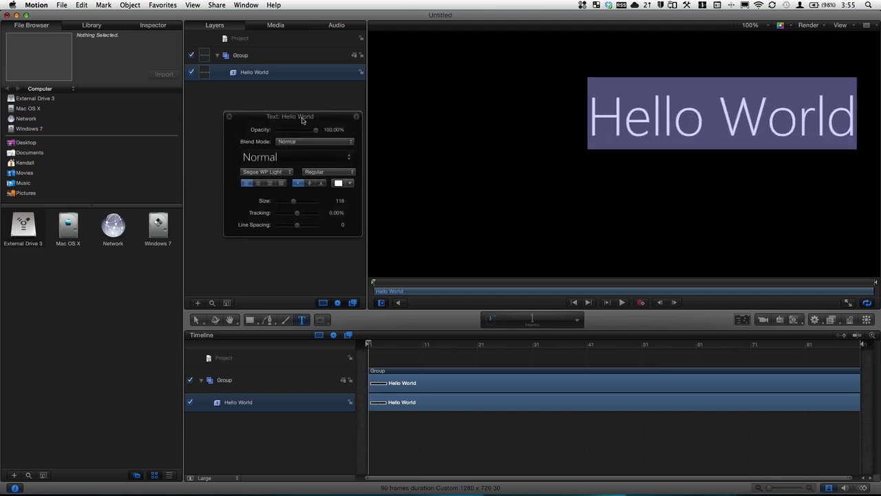
# - Finish editing and drag Hello World near the centre of the canvas
pyautogui.click(196, 321)
pyautogui.press('Escape')
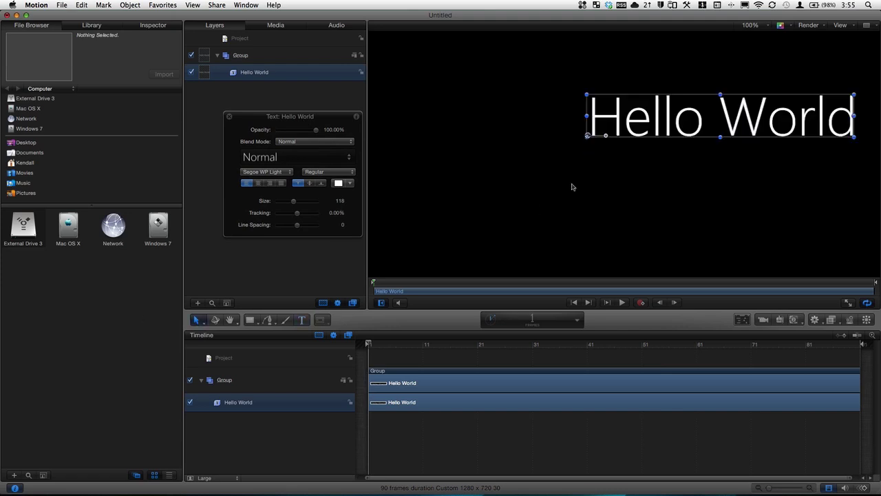
pyautogui.moveTo(670, 116); pyautogui.dragTo(573, 154)
pyautogui.click(229, 116)
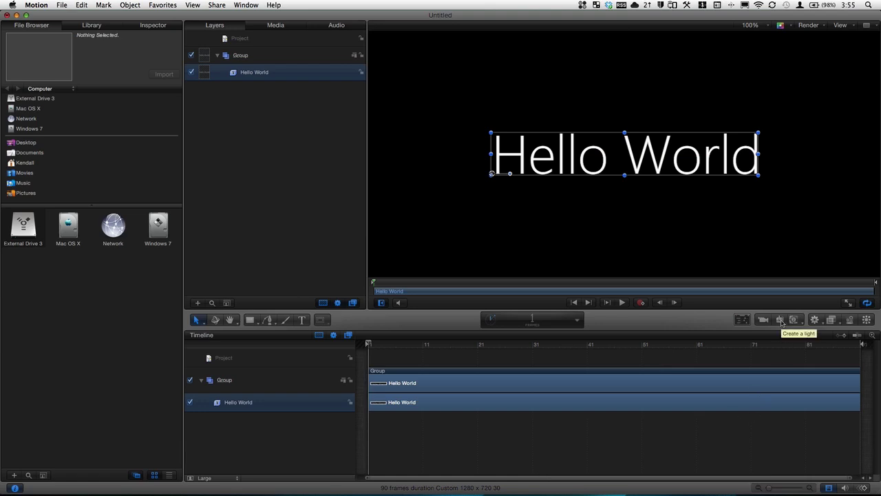
# - Add a light, switch the group to 3D, and save the project as 'Light Test'
pyautogui.click(780, 320)
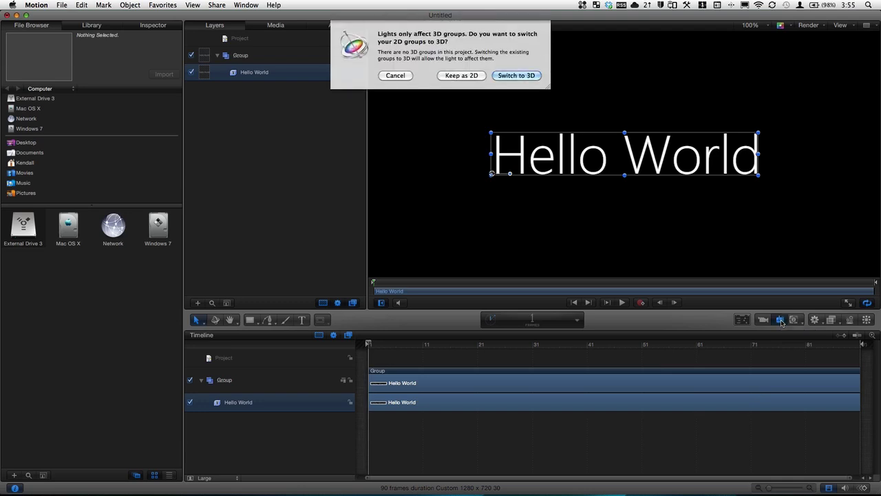
pyautogui.click(516, 77)
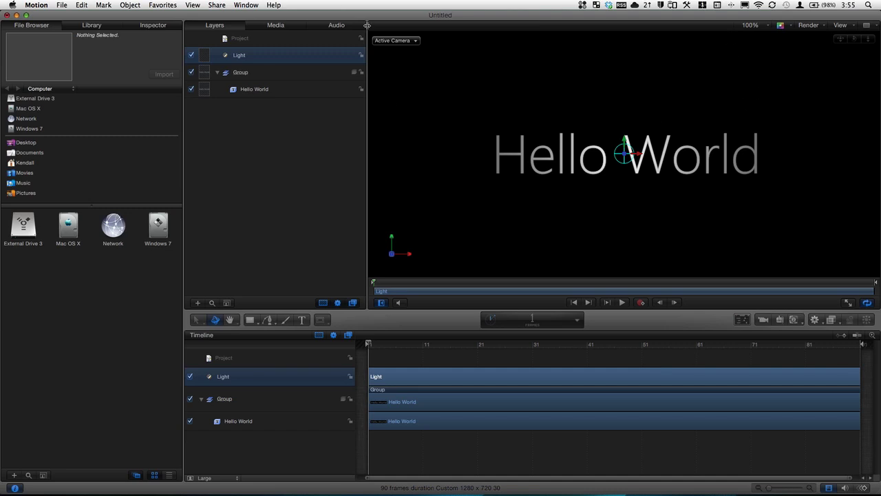
pyautogui.press('super+s')
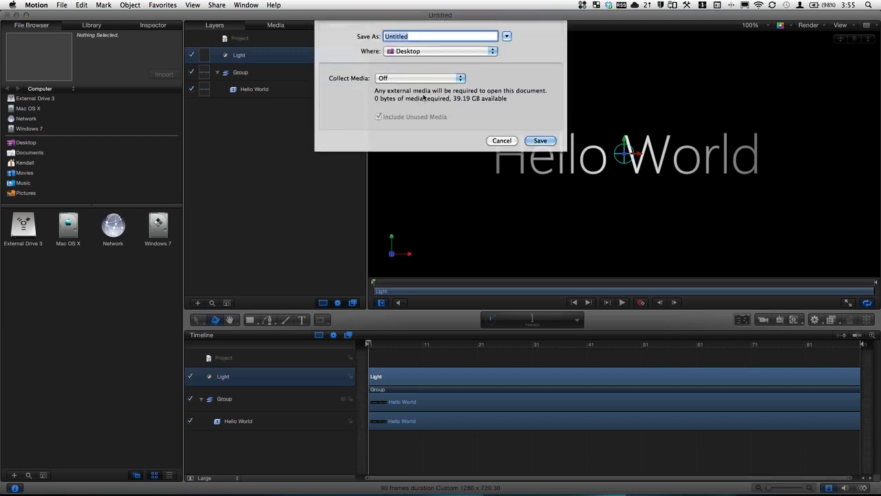
pyautogui.press('BackSpace')
pyautogui.write('Light')
pyautogui.press('BackSpace')
pyautogui.press('BackSpace')
pyautogui.press('BackSpace')
pyautogui.press('BackSpace')
pyautogui.press('BackSpace')
pyautogui.write('Light Test')
pyautogui.press('Return')
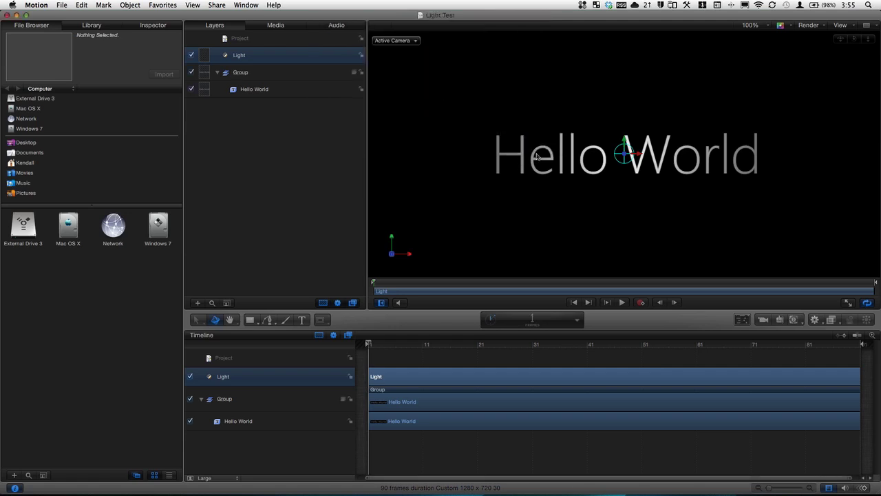
# - Move the light left of Hello World and set its Falloff to about 38.69%
pyautogui.moveTo(637, 156); pyautogui.dragTo(459, 160)
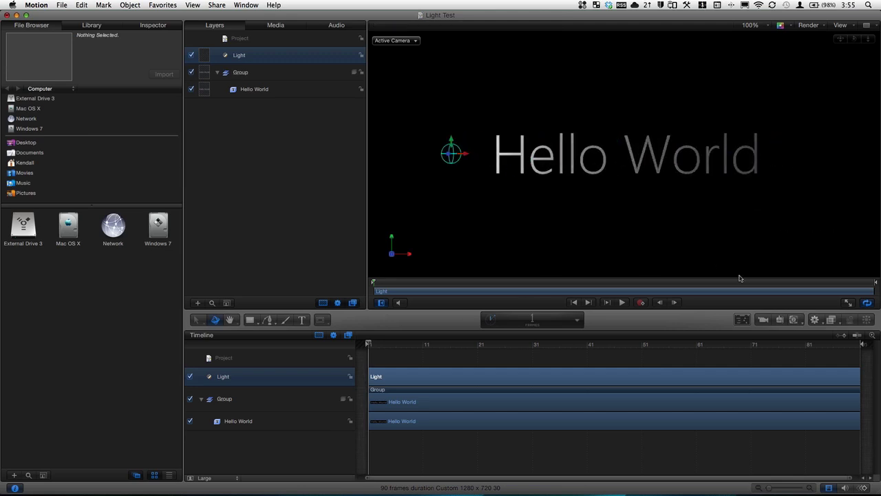
pyautogui.click(742, 319)
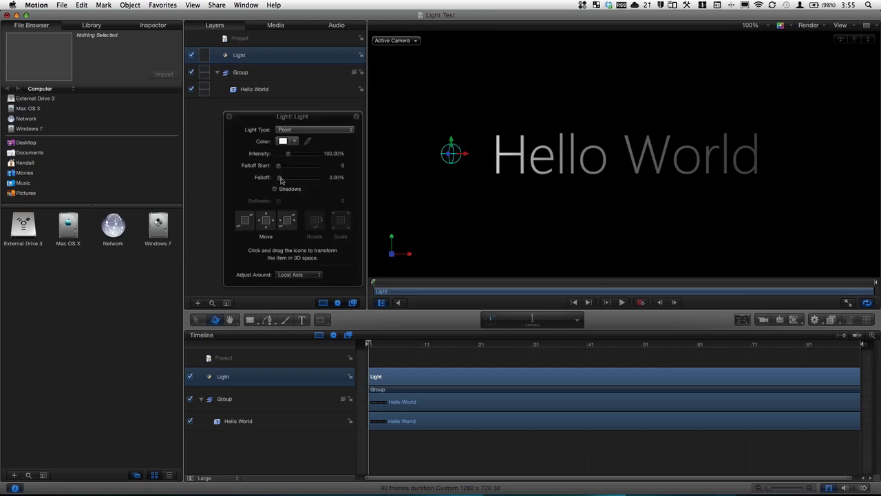
pyautogui.moveTo(290, 120); pyautogui.dragTo(287, 117)
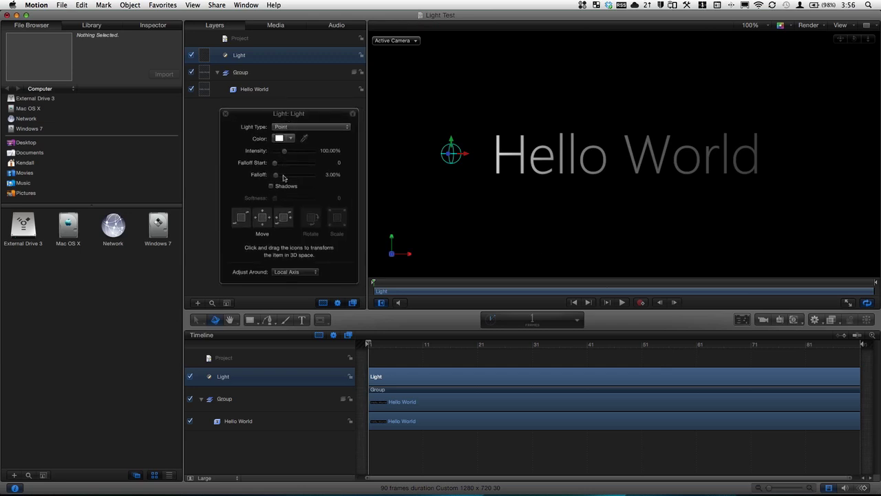
pyautogui.moveTo(276, 177); pyautogui.dragTo(295, 177)
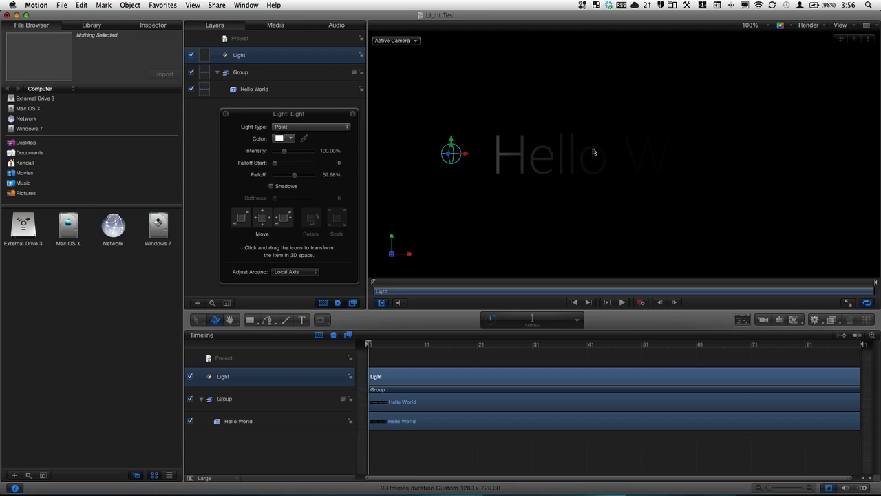
pyautogui.moveTo(296, 176); pyautogui.dragTo(214, 179)
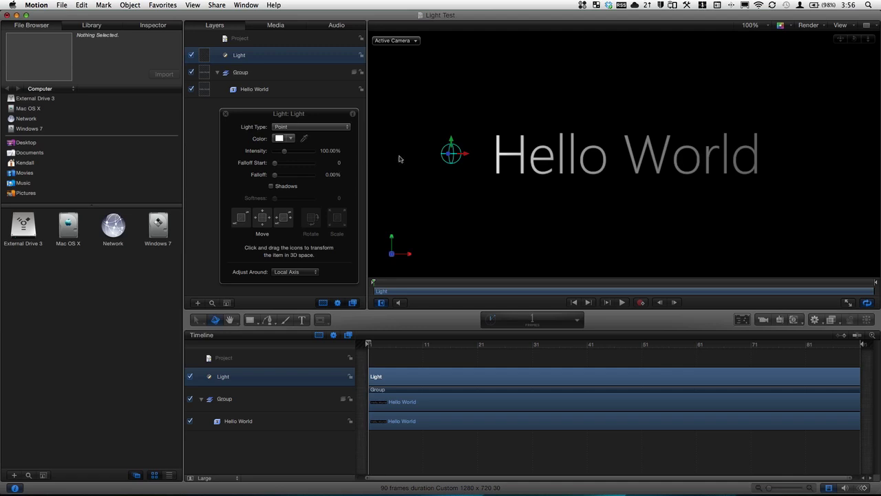
pyautogui.moveTo(292, 175); pyautogui.dragTo(289, 178)
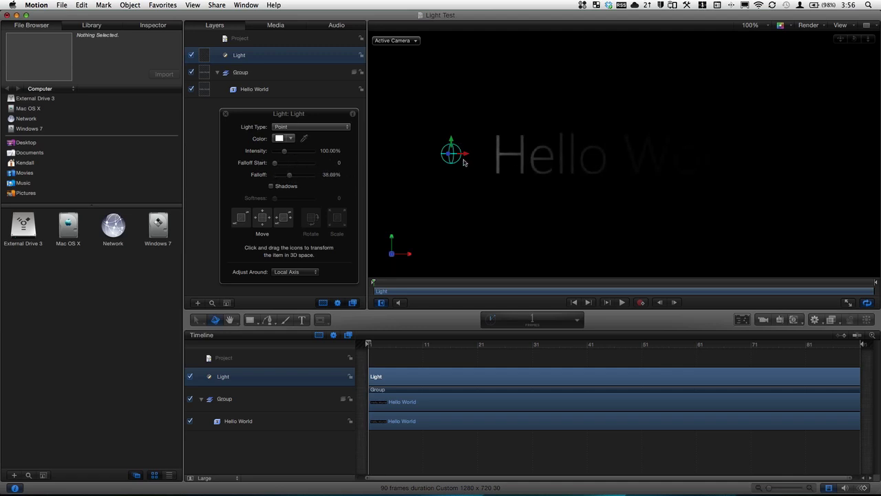
pyautogui.moveTo(467, 157); pyautogui.dragTo(424, 158)
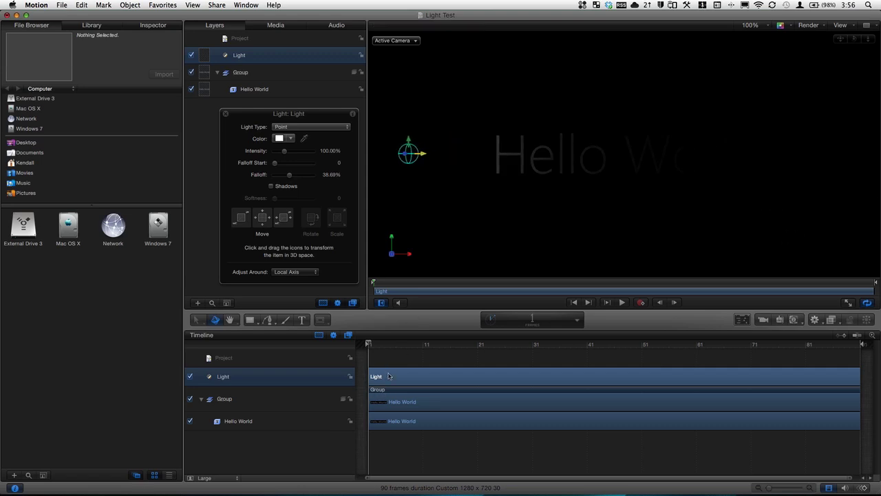
# - Duplicate the light, move Light copy right of Hello World, and make it green
pyautogui.click(88, 3)
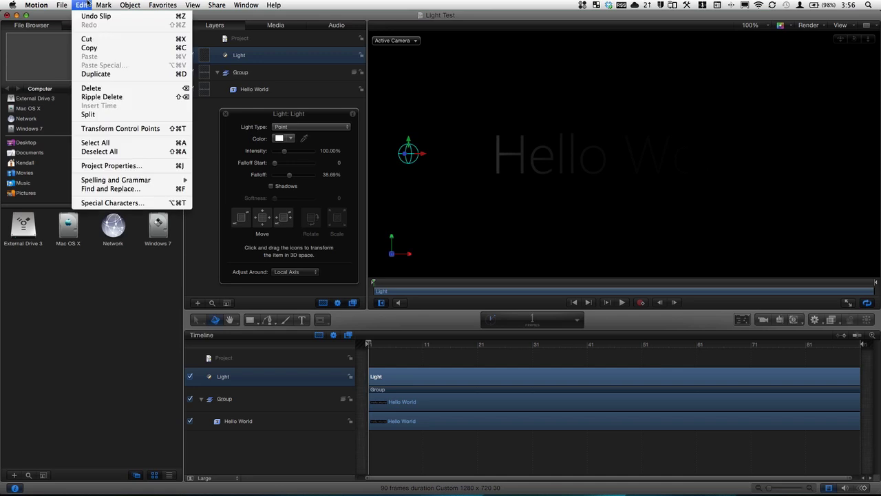
pyautogui.click(97, 74)
pyautogui.click(427, 379)
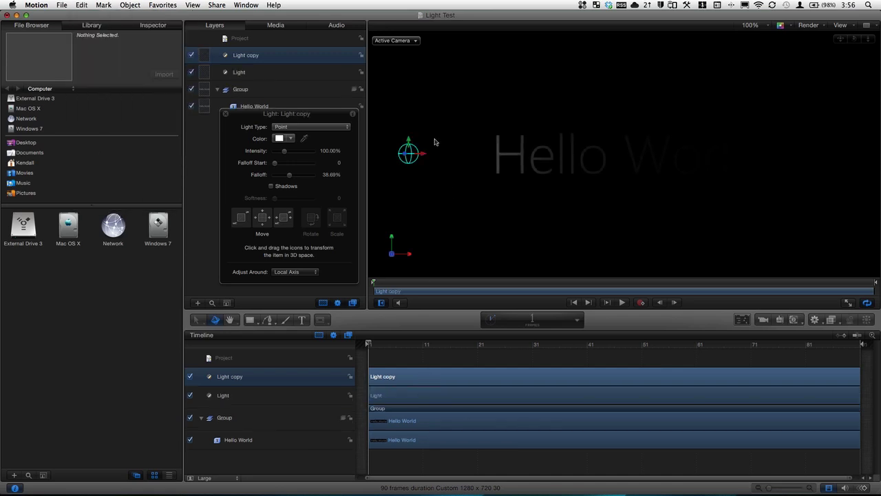
pyautogui.moveTo(423, 156); pyautogui.dragTo(855, 158)
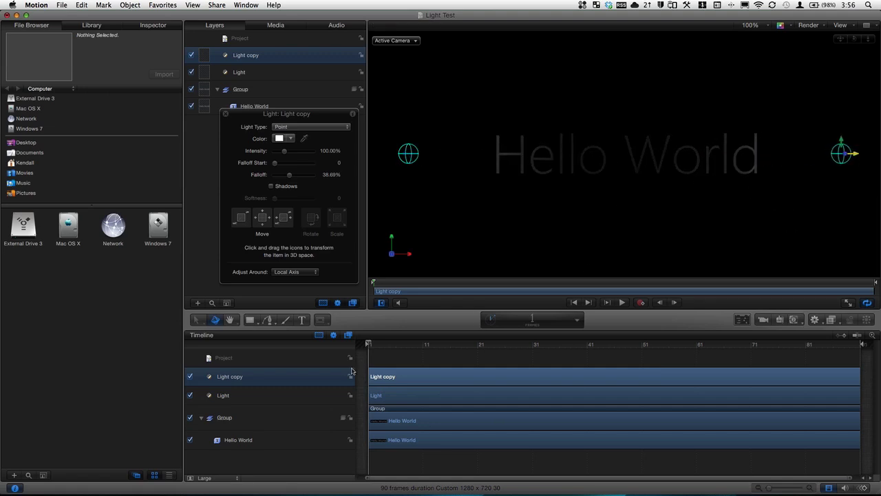
pyautogui.click(278, 138)
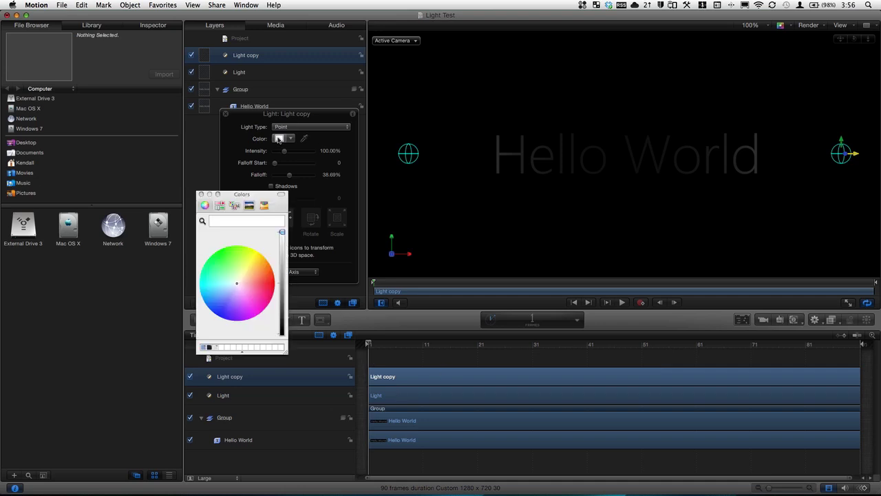
pyautogui.moveTo(232, 297); pyautogui.dragTo(201, 204)
# - Tint the original Light blue and close its settings panel
pyautogui.click(433, 396)
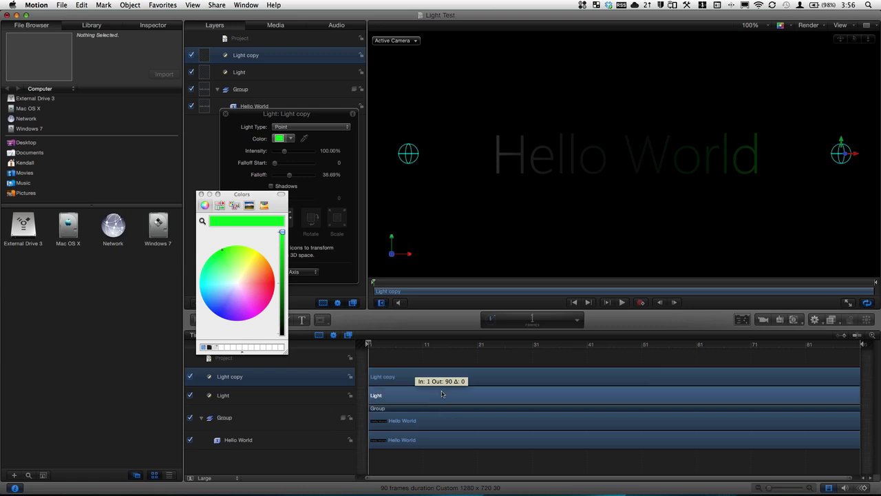
pyautogui.click(279, 138)
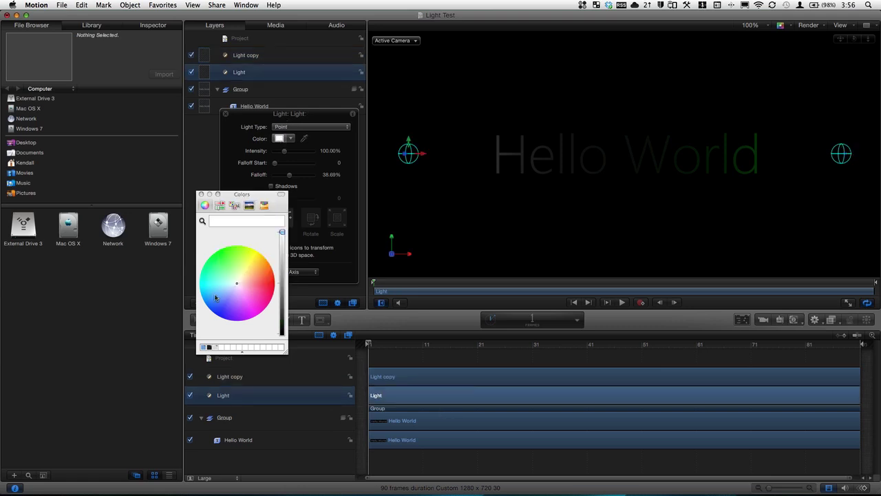
pyautogui.click(218, 313)
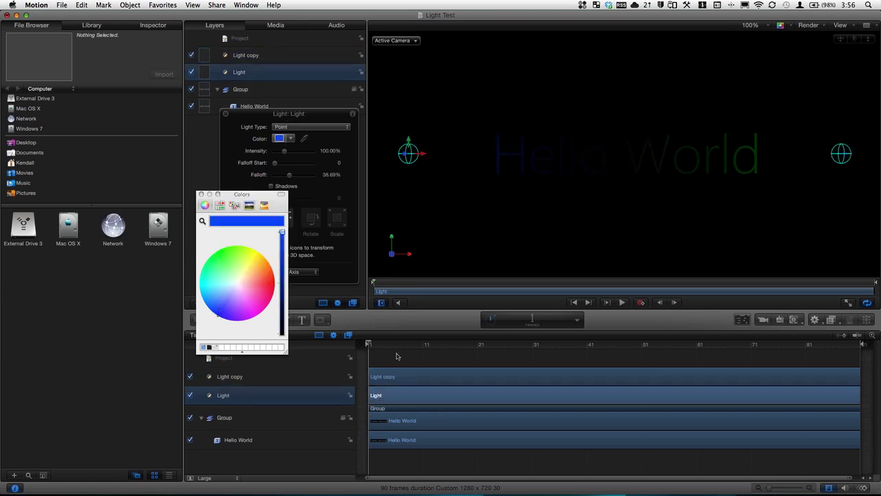
pyautogui.moveTo(252, 121); pyautogui.dragTo(215, 136)
pyautogui.click(203, 134)
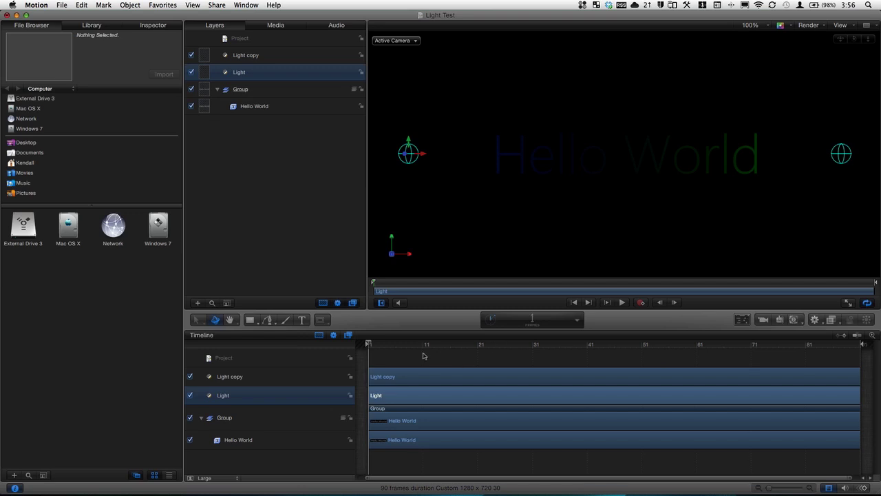
# - Record Light moving to the right end of the text by frame 90
pyautogui.click(373, 344)
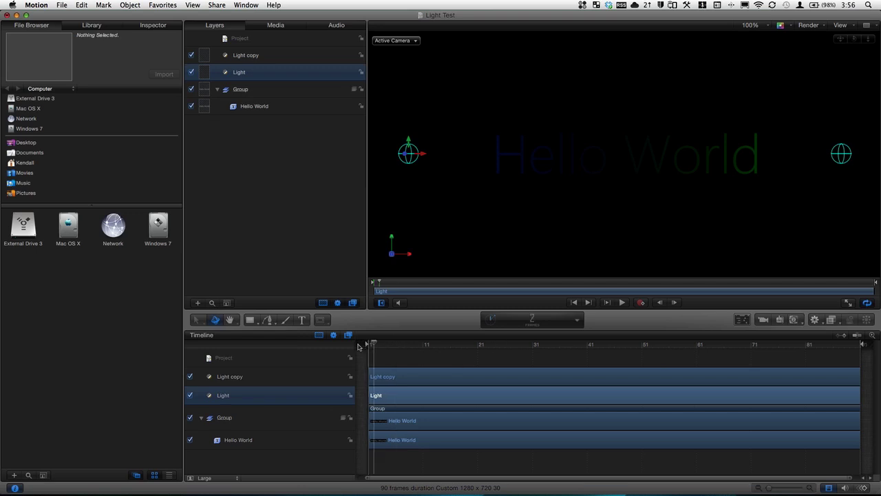
pyautogui.moveTo(372, 345); pyautogui.dragTo(359, 345)
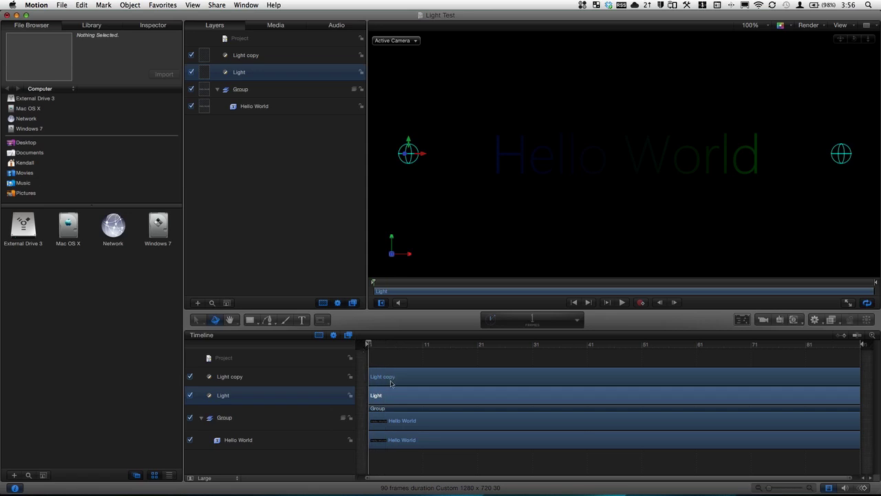
pyautogui.click(640, 303)
pyautogui.moveTo(833, 345); pyautogui.dragTo(858, 344)
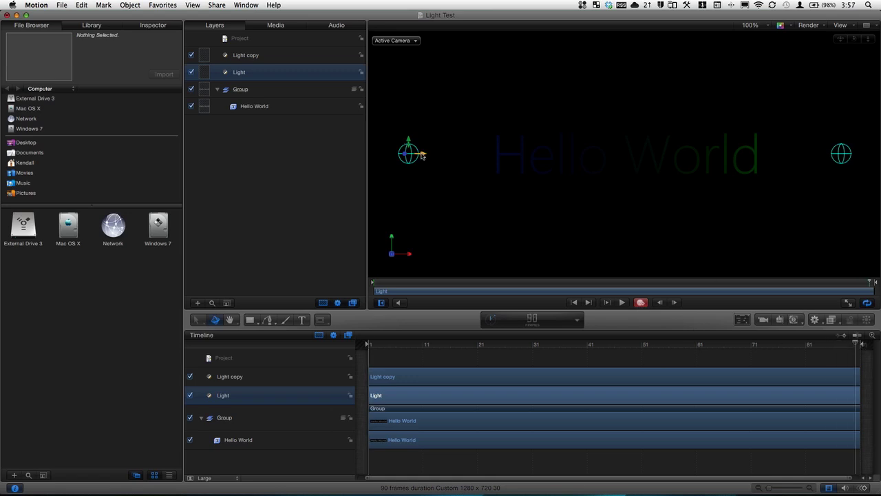
pyautogui.moveTo(422, 154); pyautogui.dragTo(854, 158)
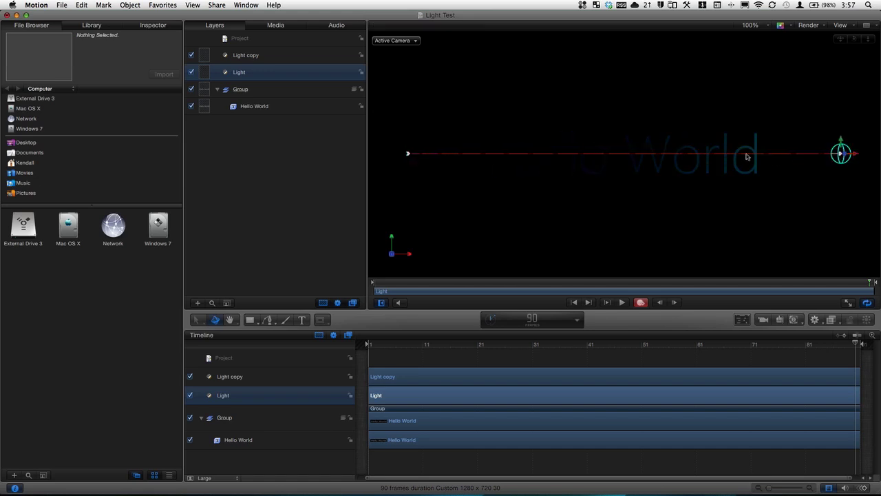
pyautogui.click(641, 304)
# - Record Light copy moving from the right to the left of the text by frame 90
pyautogui.press('Home')
pyautogui.click(410, 383)
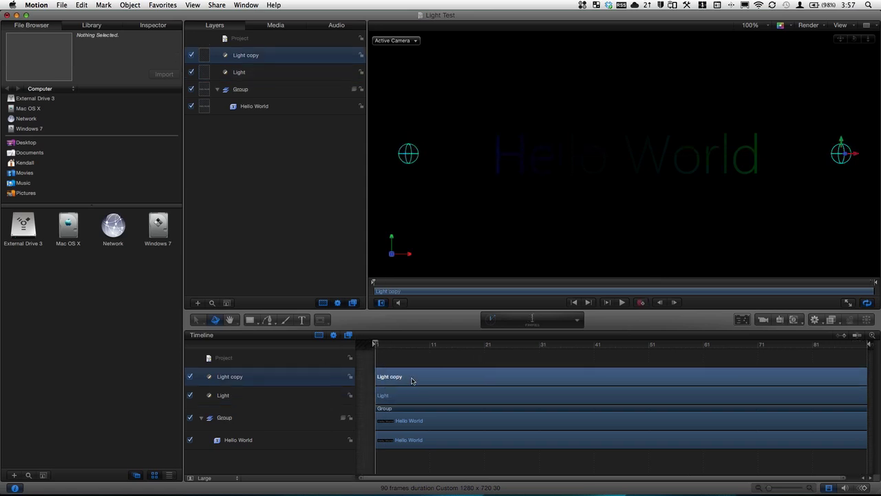
pyautogui.click(642, 305)
pyautogui.moveTo(852, 344); pyautogui.dragTo(864, 344)
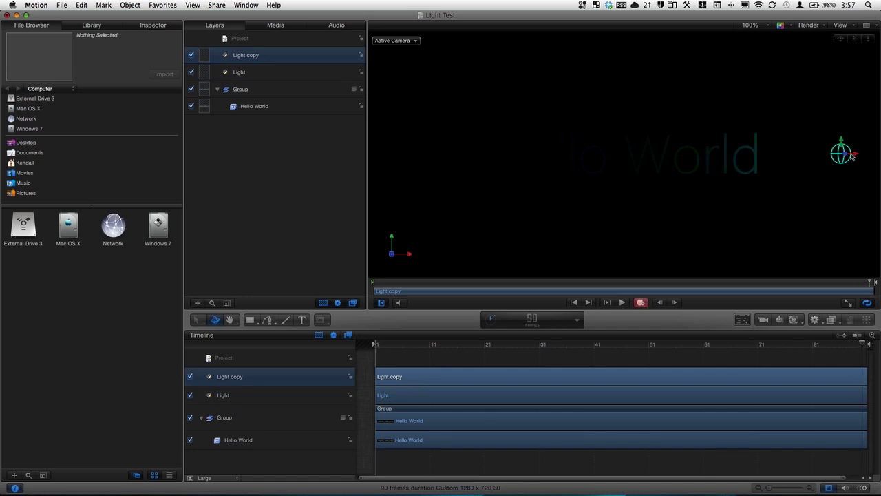
pyautogui.moveTo(851, 155); pyautogui.dragTo(419, 149)
pyautogui.click(638, 304)
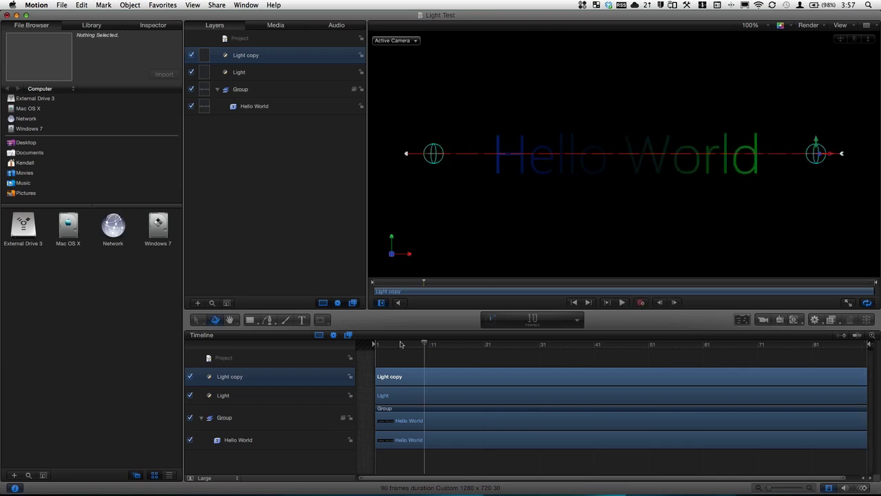
pyautogui.press('space')
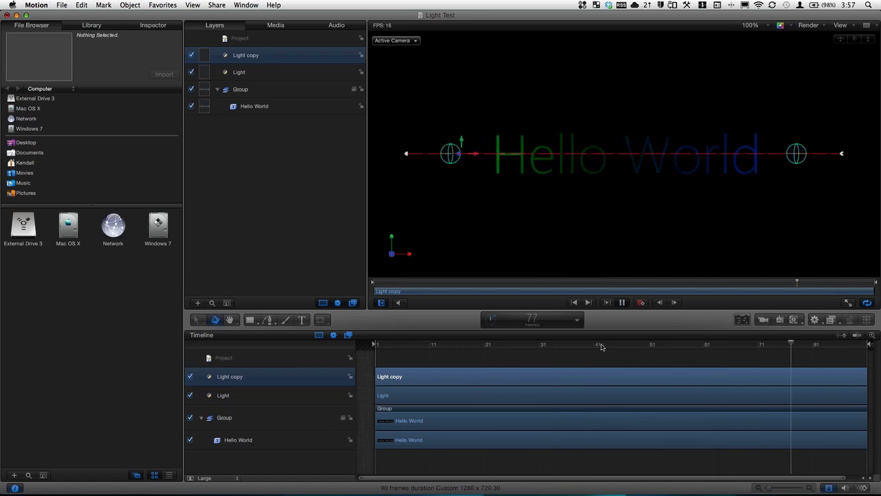
pyautogui.moveTo(619, 344)
pyautogui.mouseDown()
pyautogui.moveTo(712, 344)
pyautogui.moveTo(633, 343)
pyautogui.mouseUp()
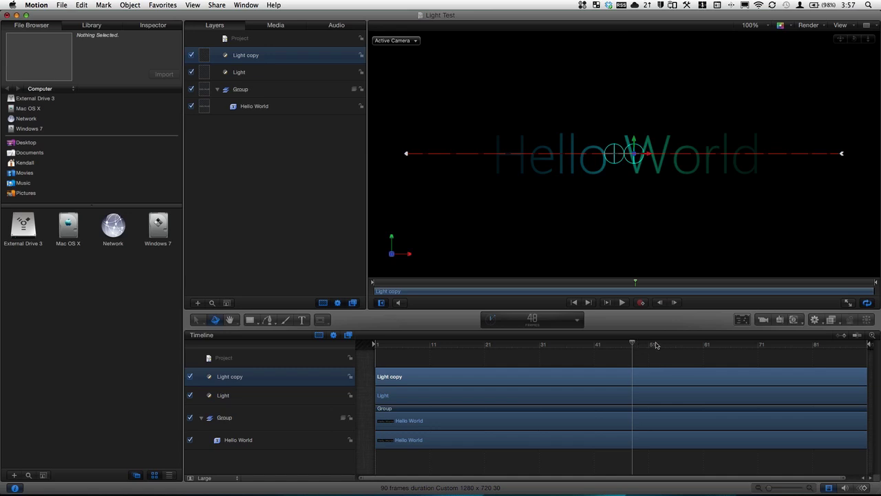
pyautogui.moveTo(657, 344); pyautogui.dragTo(372, 348)
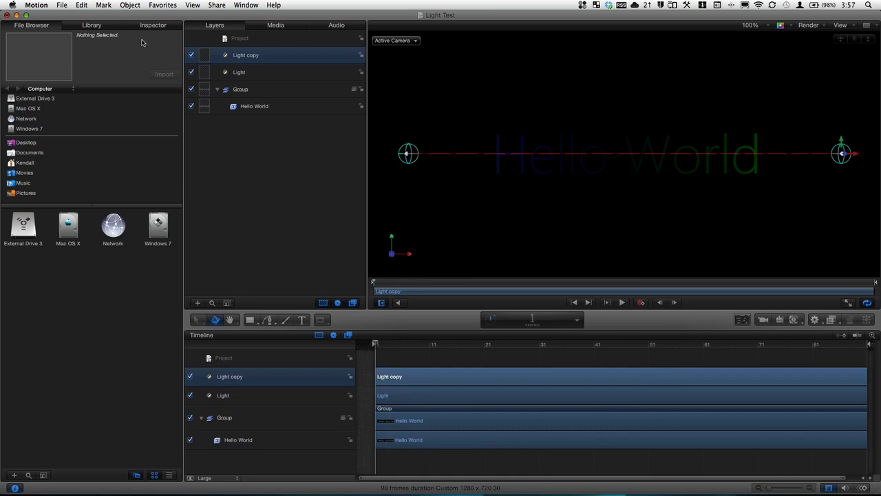
# - Pick Rounded Rectangle from the Library's Shapes, add it, then delete that first attempt
pyautogui.click(89, 26)
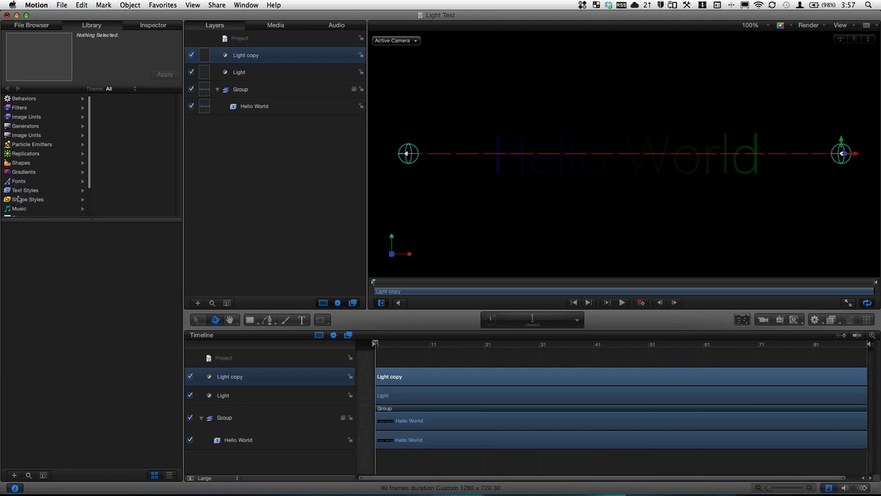
pyautogui.click(20, 164)
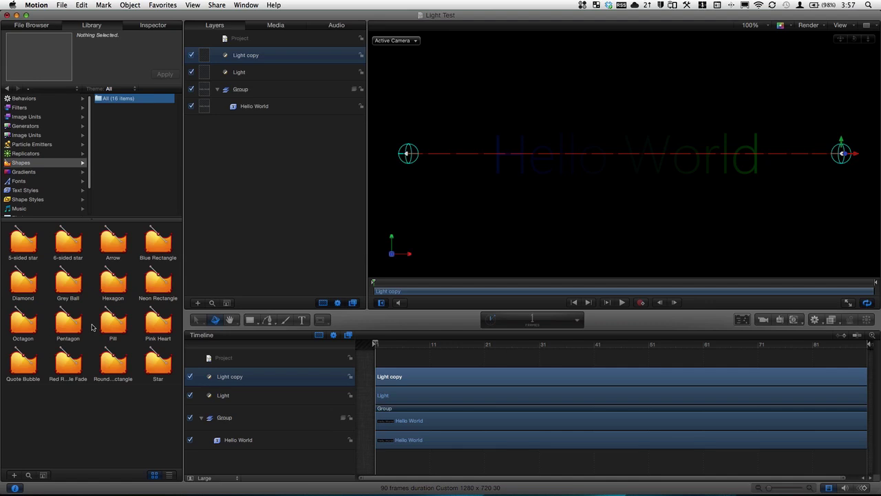
pyautogui.click(116, 362)
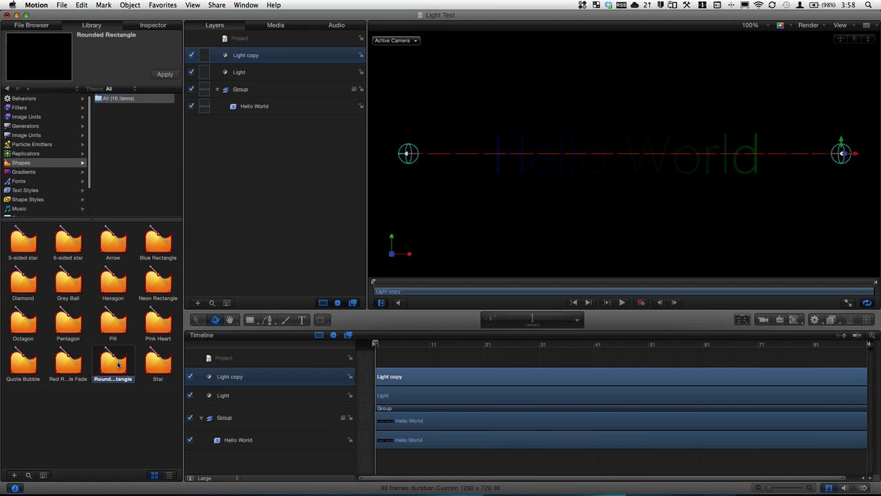
pyautogui.click(161, 74)
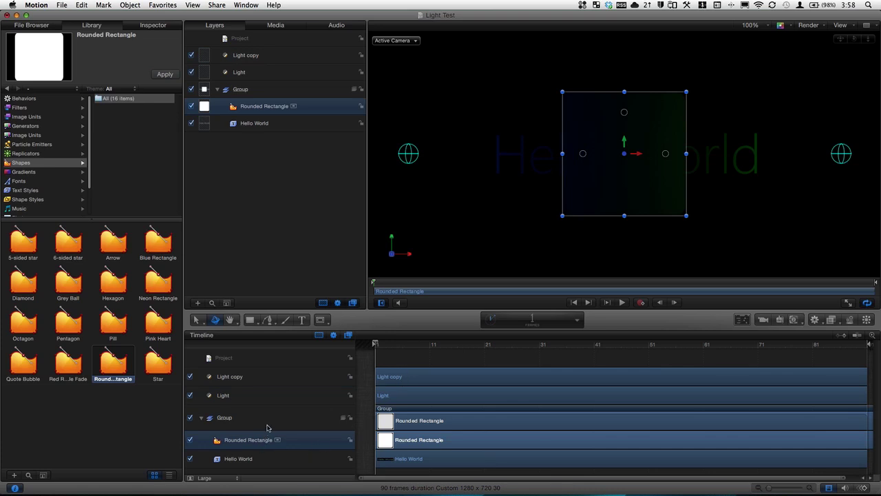
pyautogui.press('Delete')
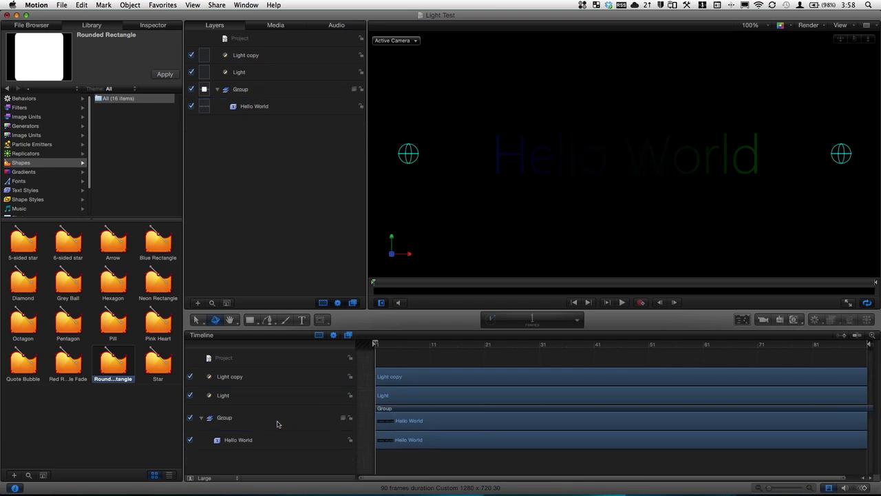
# - Drop Rounded Rectangle into the Timeline as new Group.1 below the Hello World group
pyautogui.click(202, 418)
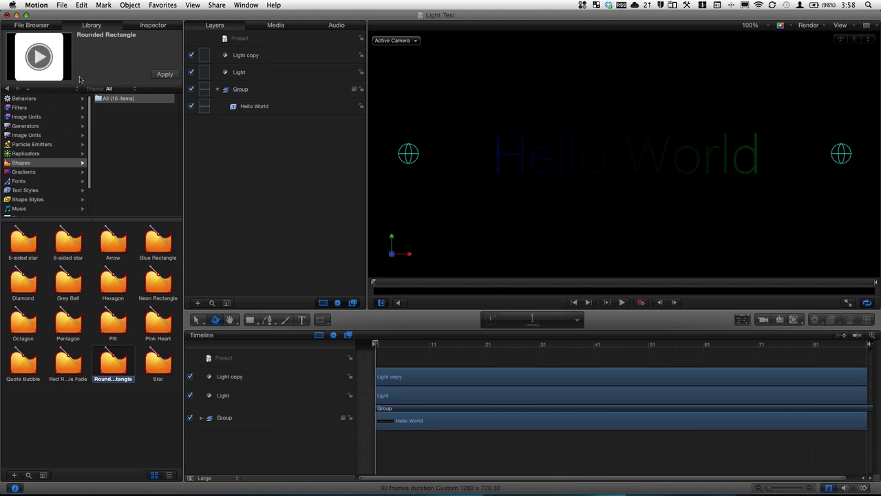
pyautogui.moveTo(110, 361); pyautogui.dragTo(210, 440)
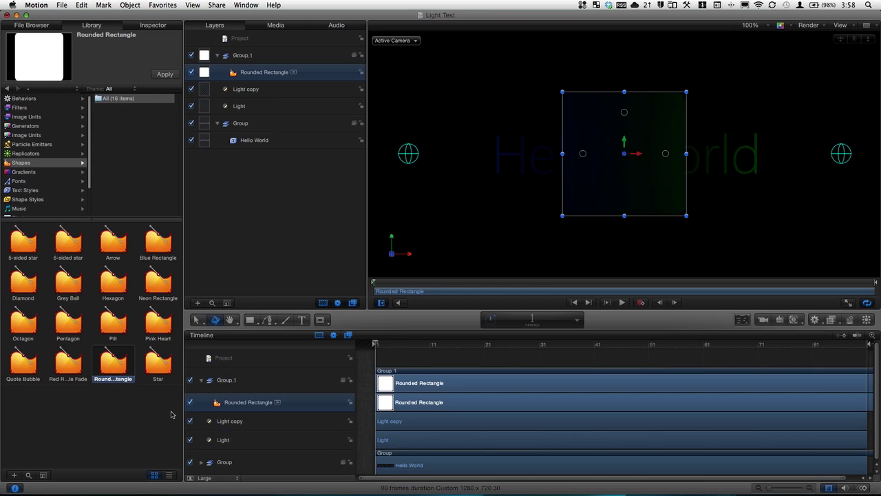
pyautogui.click(202, 380)
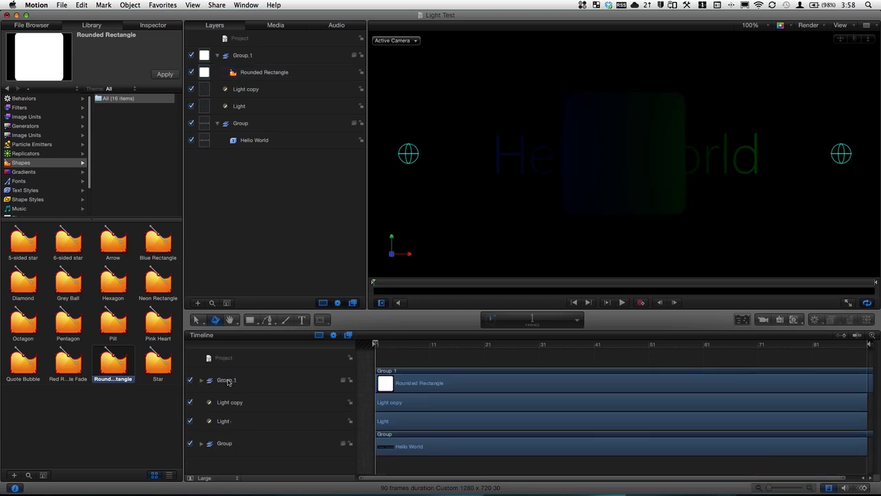
pyautogui.moveTo(232, 381); pyautogui.dragTo(196, 457)
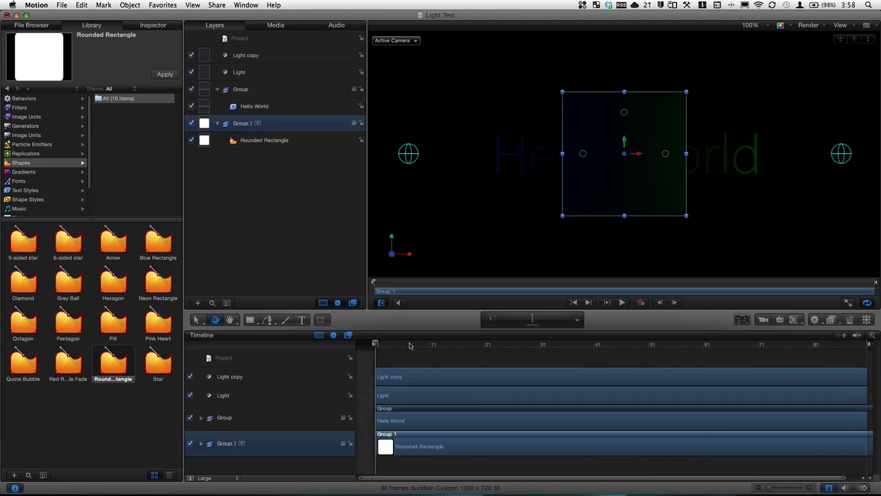
# - Play and scrub the lights over the rectangle, ending at frame 32 with it selected
pyautogui.moveTo(408, 344); pyautogui.dragTo(544, 349)
pyautogui.press('space')
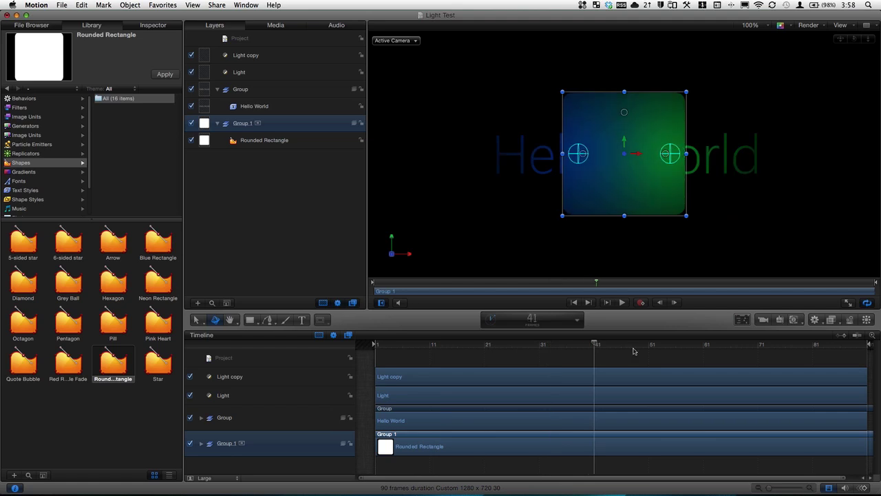
pyautogui.click(544, 351)
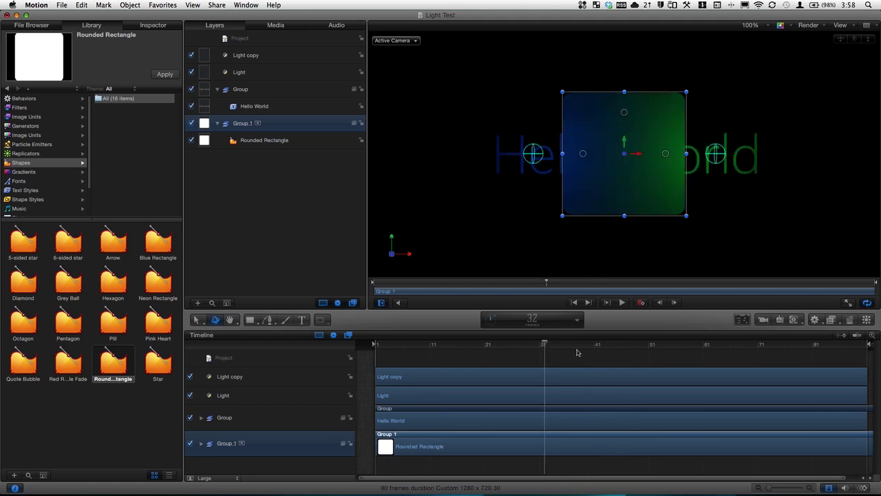
pyautogui.press('space')
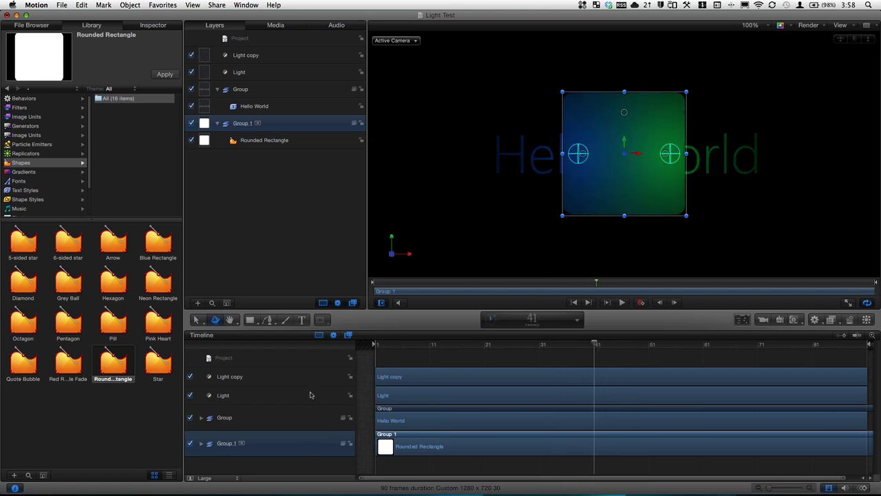
pyautogui.click(376, 347)
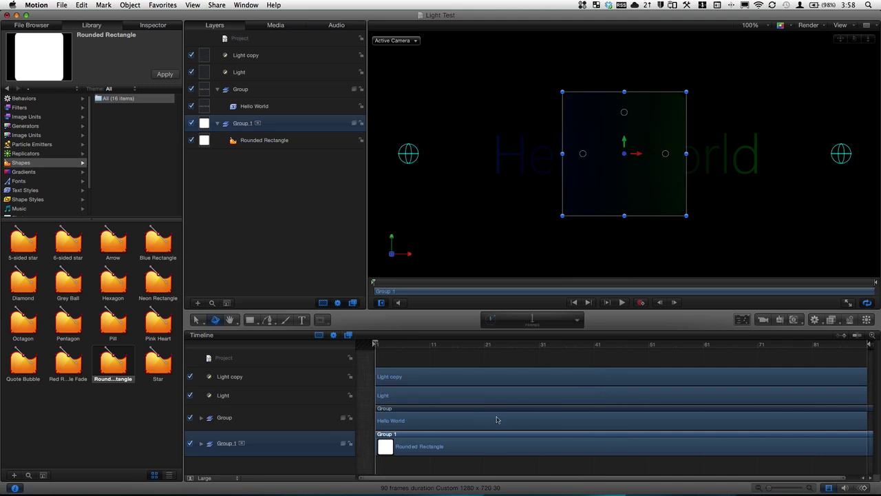
pyautogui.moveTo(482, 347); pyautogui.dragTo(544, 347)
pyautogui.click(470, 445)
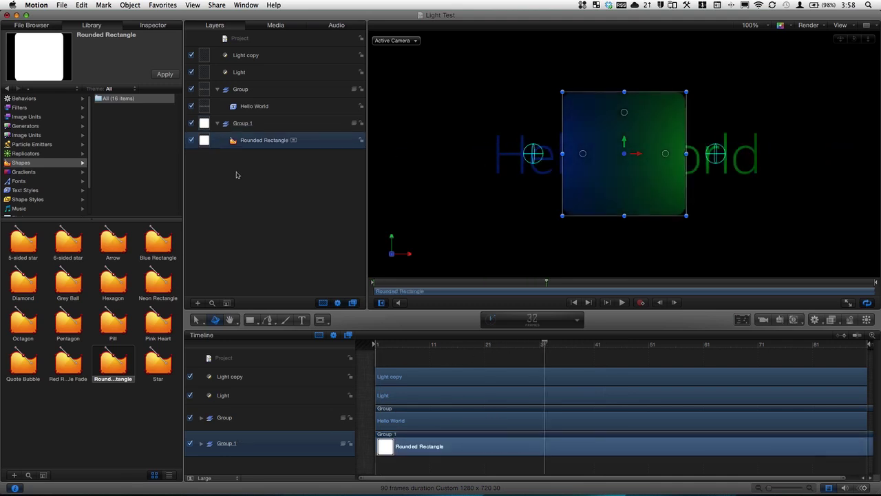
# - Rotate the rectangle 90° on X and lower it beneath the text as a floor
pyautogui.click(153, 25)
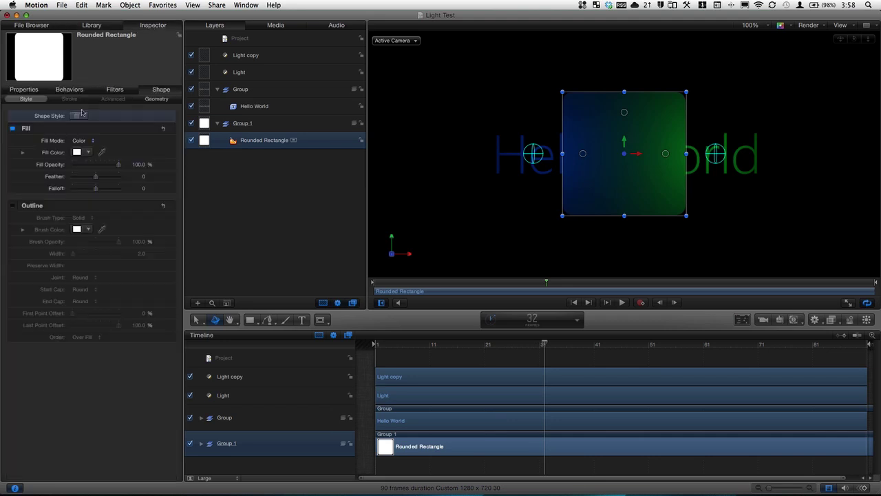
pyautogui.click(22, 89)
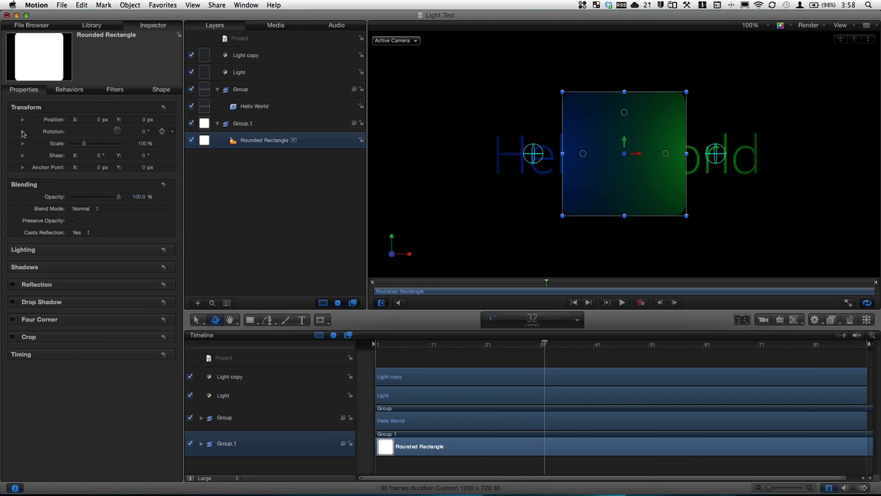
pyautogui.click(22, 131)
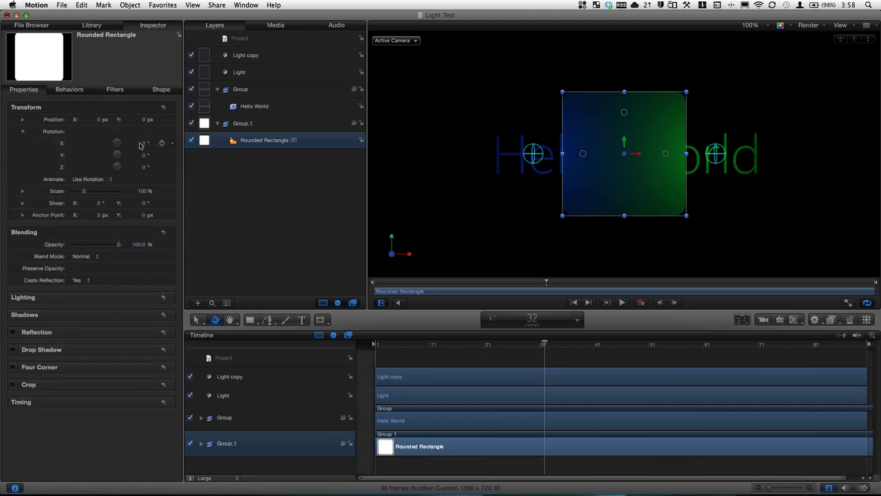
pyautogui.click(145, 144)
pyautogui.press('Return')
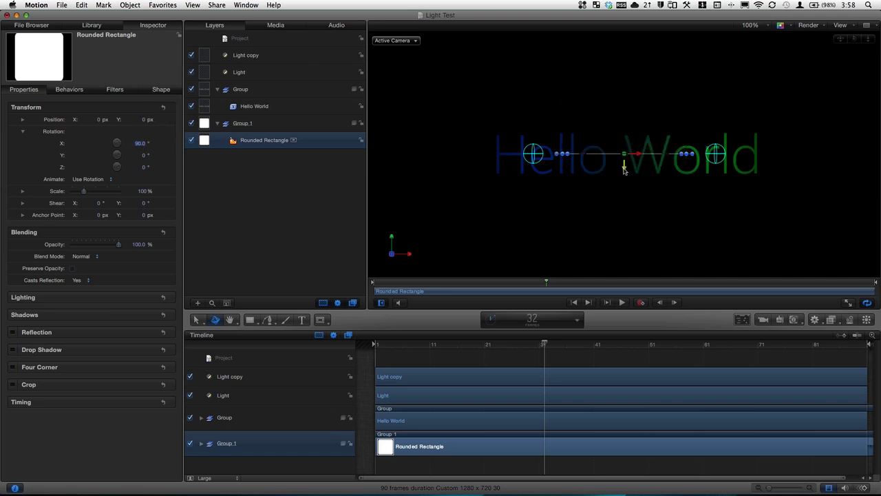
pyautogui.moveTo(624, 171); pyautogui.dragTo(625, 262)
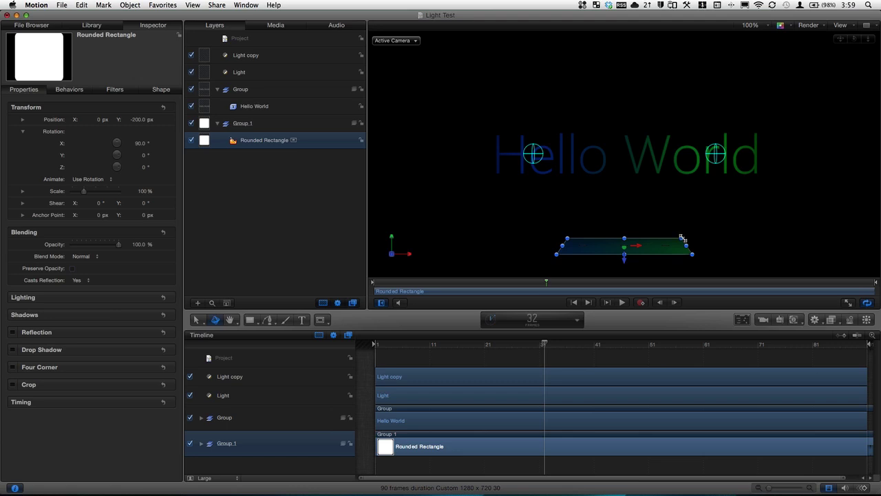
# - Scale the floor to about 609.21% and raise it to Y -91 px under Hello World
pyautogui.moveTo(681, 237); pyautogui.dragTo(729, 209)
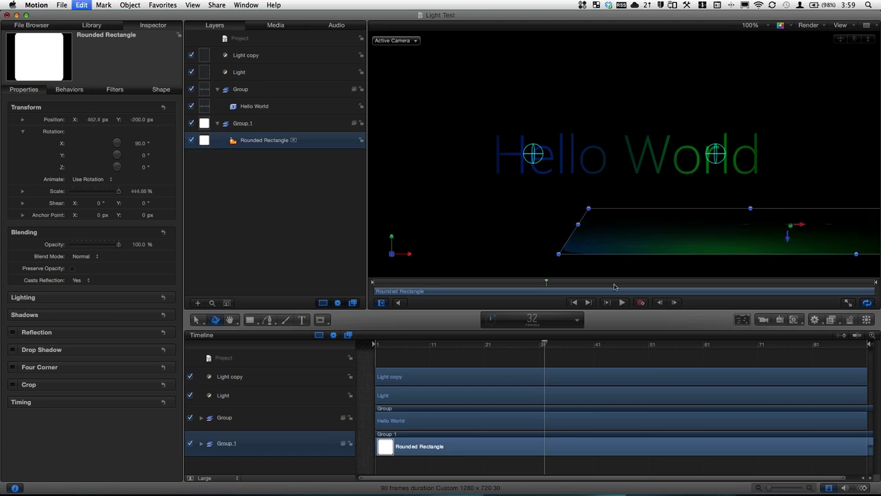
pyautogui.press('super+z')
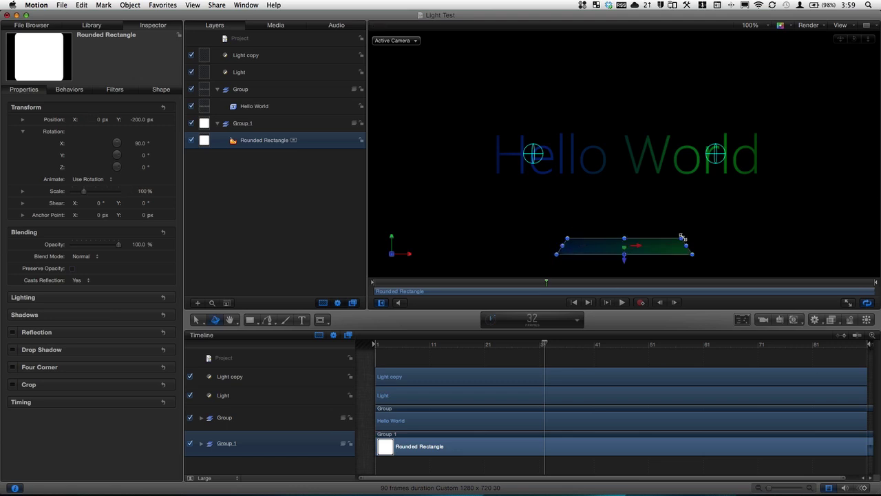
pyautogui.moveTo(682, 238); pyautogui.dragTo(773, 207)
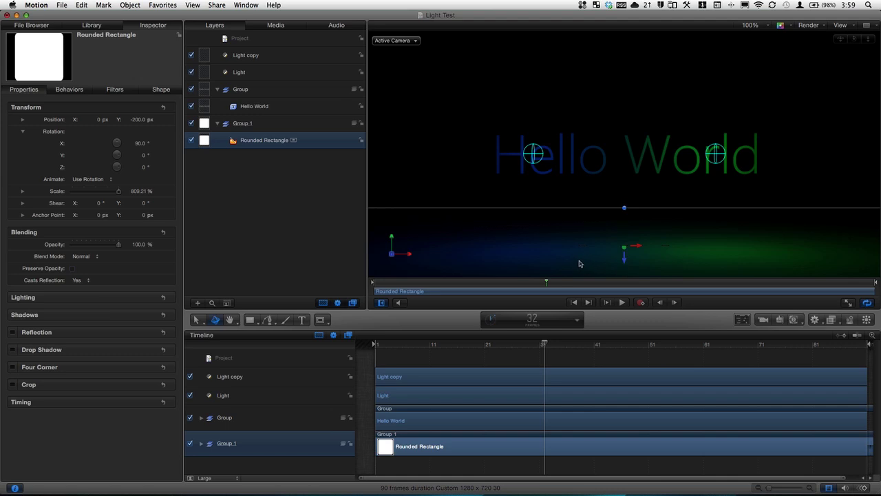
pyautogui.moveTo(625, 260); pyautogui.dragTo(627, 210)
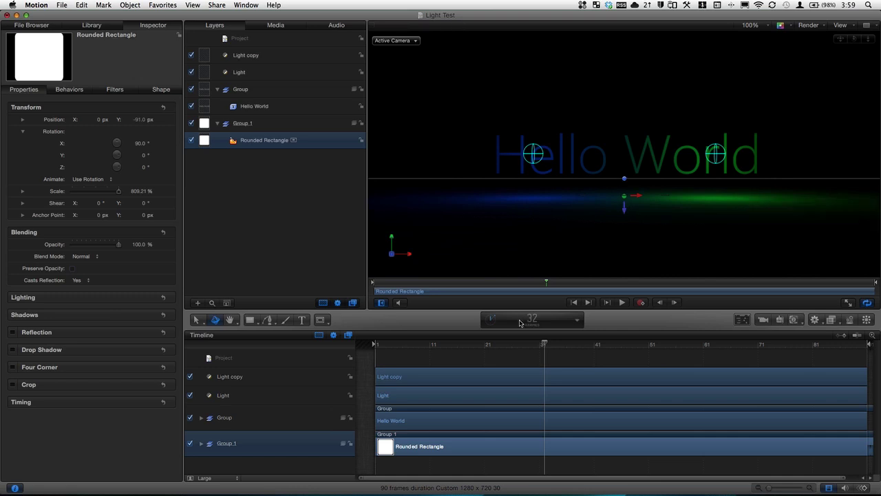
pyautogui.moveTo(523, 346); pyautogui.dragTo(484, 343)
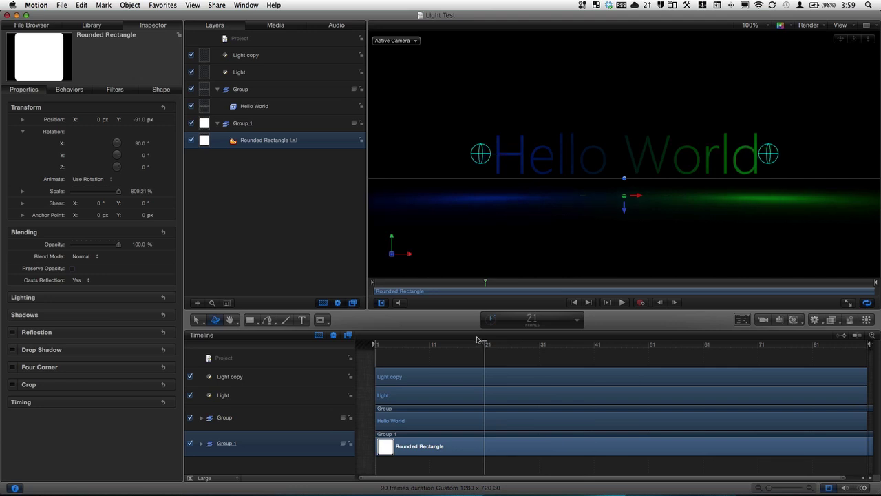
pyautogui.moveTo(466, 345); pyautogui.dragTo(534, 344)
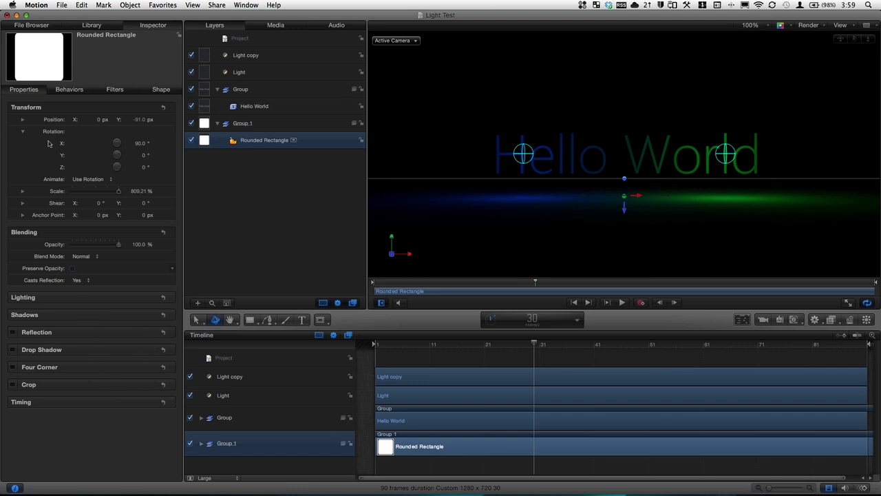
pyautogui.click(149, 333)
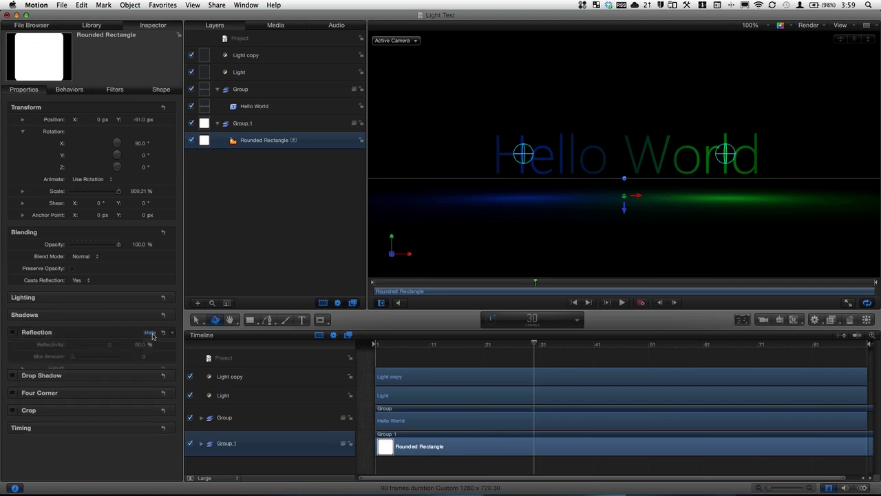
# - Turn on the floor's Reflection at 79.9% reflectivity with 44.0 blur, then scrub to preview
pyautogui.click(14, 332)
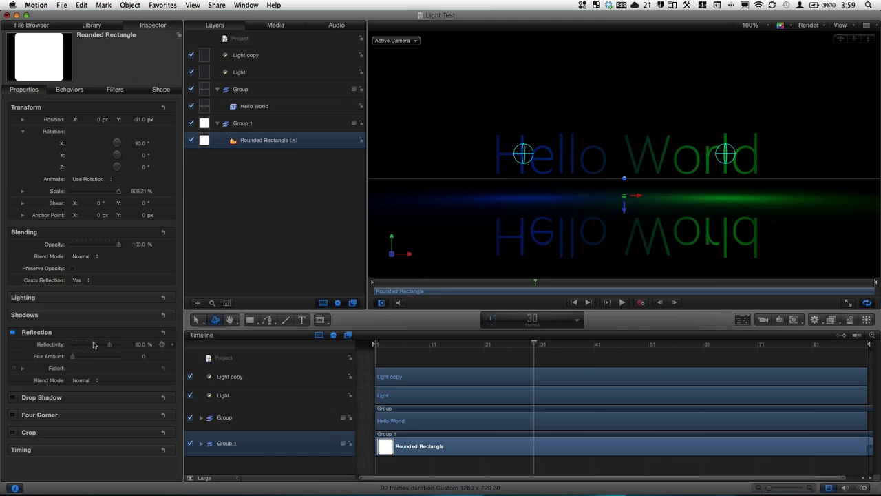
pyautogui.moveTo(103, 347); pyautogui.dragTo(89, 359)
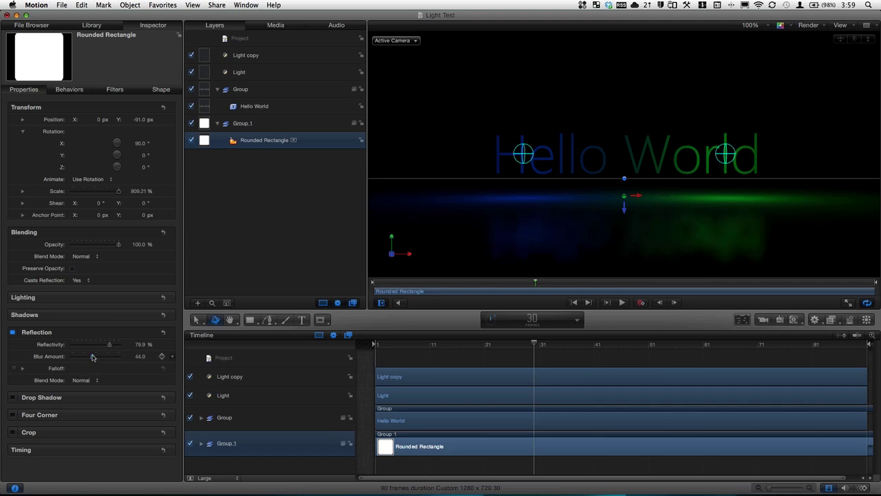
pyautogui.moveTo(513, 344); pyautogui.dragTo(600, 345)
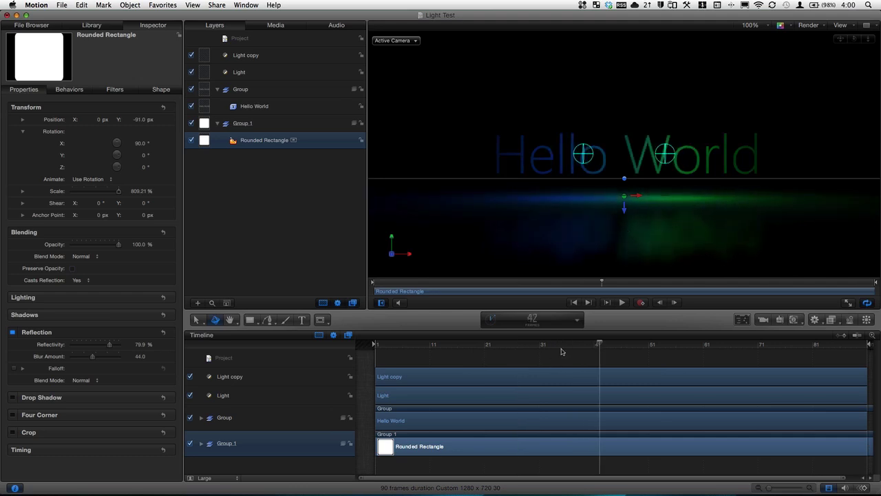
pyautogui.moveTo(571, 345); pyautogui.dragTo(479, 345)
pyautogui.moveTo(534, 349); pyautogui.dragTo(376, 350)
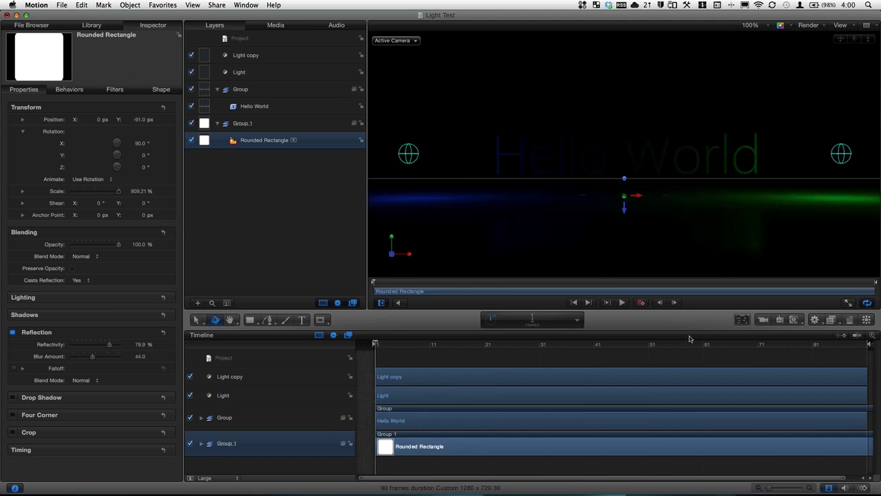
# - Add a Camera and keyframe it dollying in toward Hello World at frame 90
pyautogui.click(762, 320)
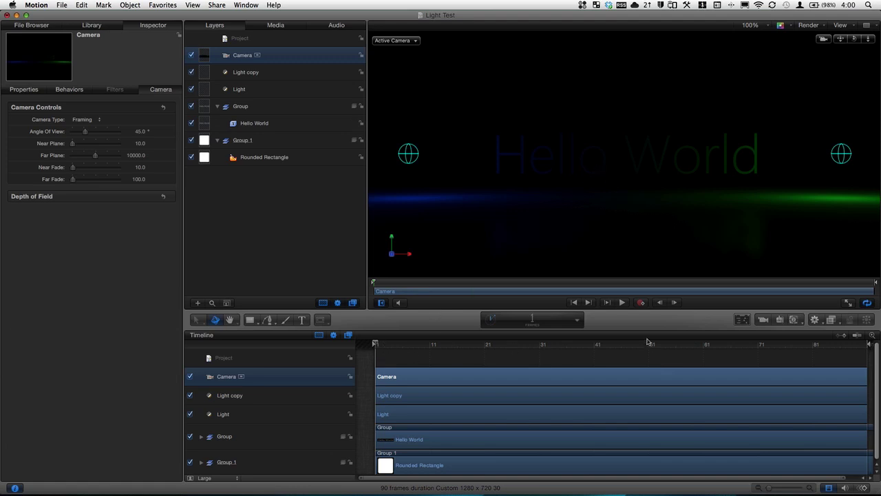
pyautogui.click(641, 302)
pyautogui.moveTo(840, 347); pyautogui.dragTo(869, 346)
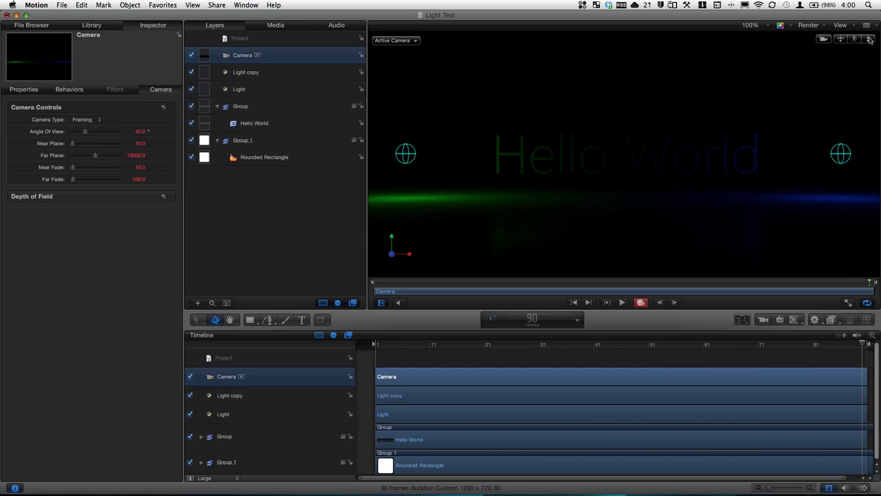
pyautogui.moveTo(873, 40); pyautogui.dragTo(873, 60)
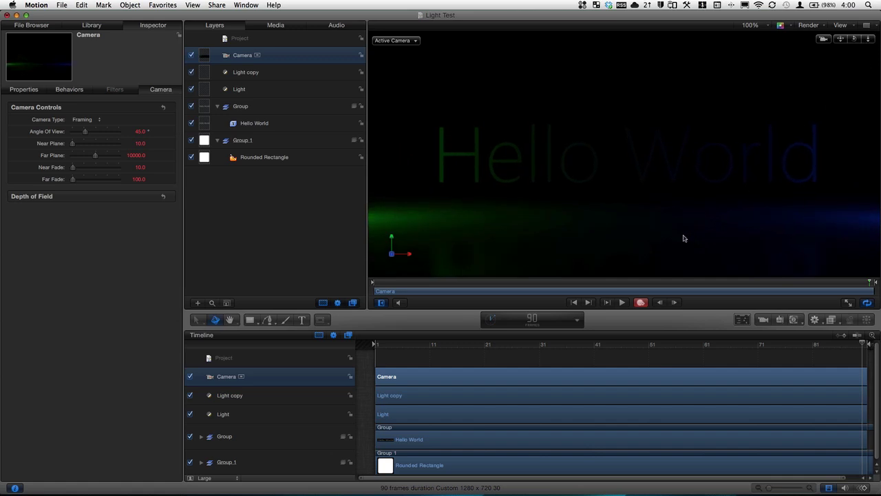
pyautogui.click(639, 303)
# - Scrub and play back the animation to review the camera push-in
pyautogui.moveTo(739, 349); pyautogui.dragTo(511, 342)
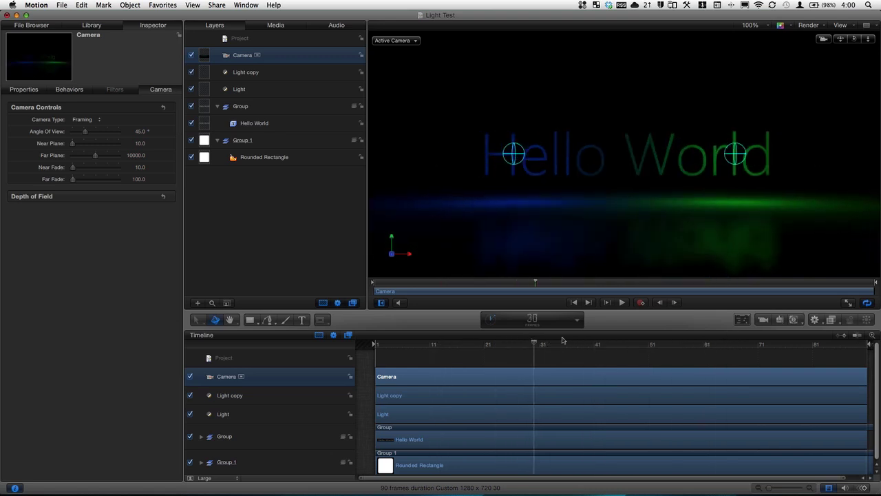
pyautogui.moveTo(562, 340); pyautogui.dragTo(649, 341)
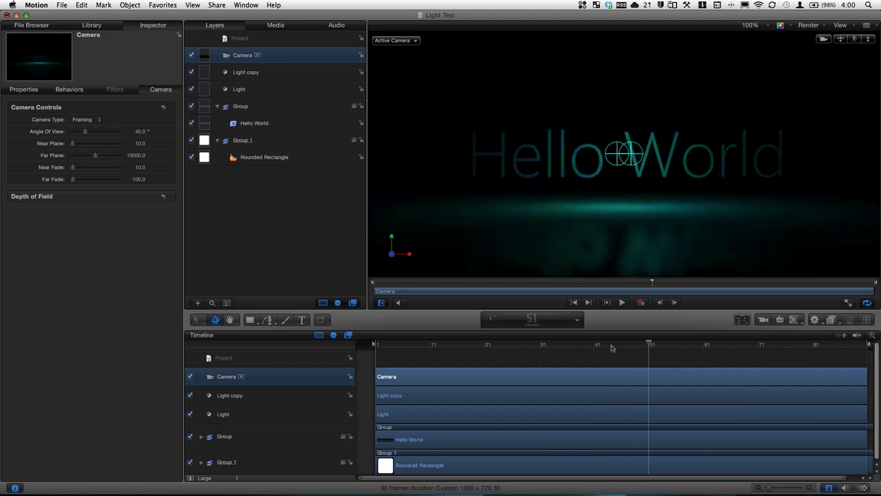
pyautogui.moveTo(498, 344); pyautogui.dragTo(691, 344)
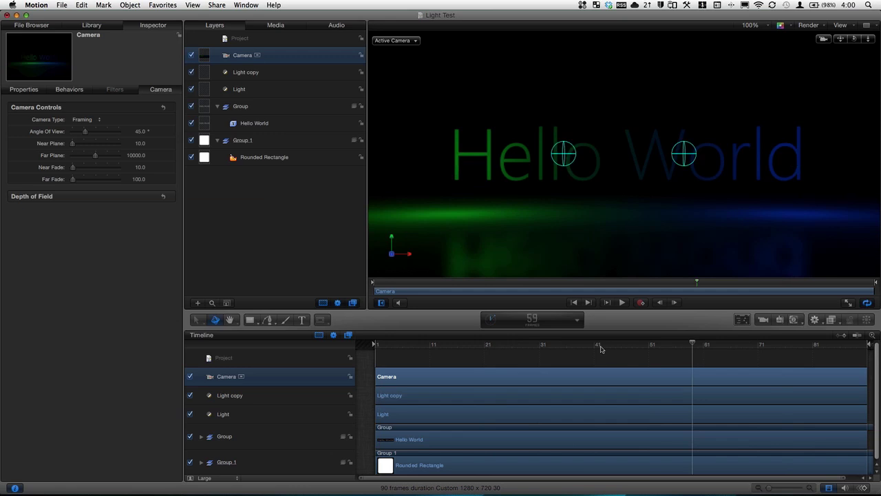
pyautogui.click(601, 348)
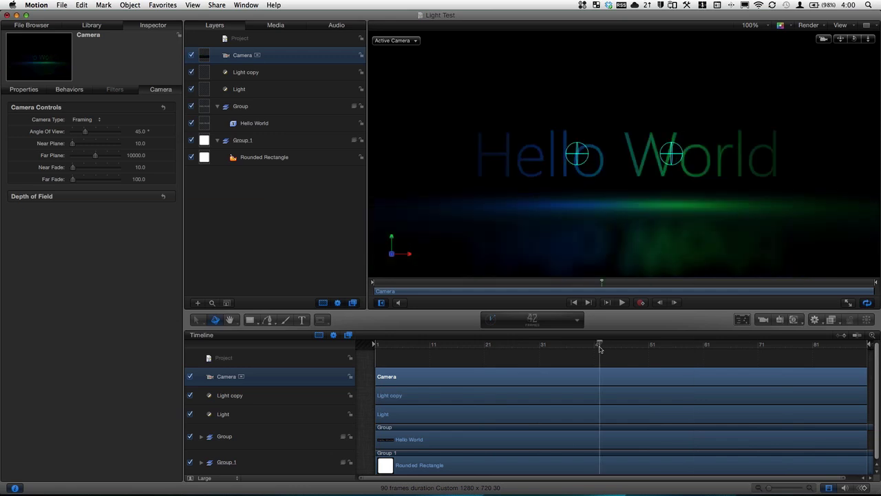
pyautogui.click(412, 344)
pyautogui.press('space')
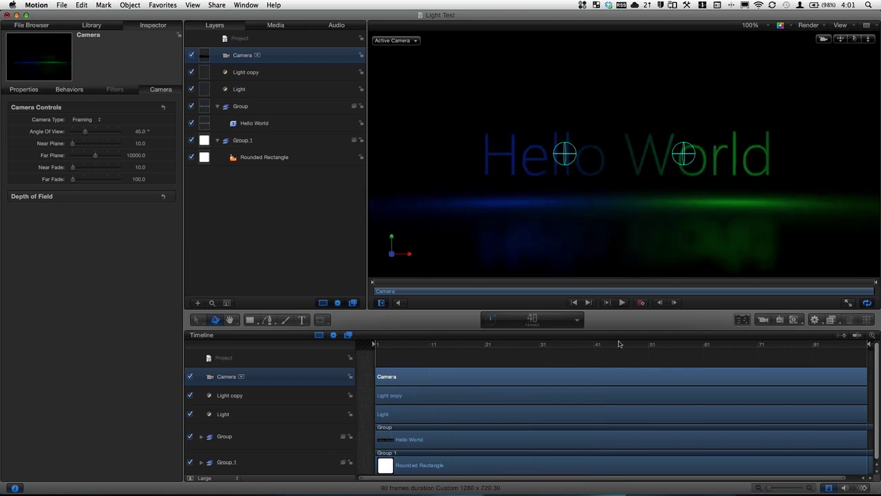
pyautogui.press('space')
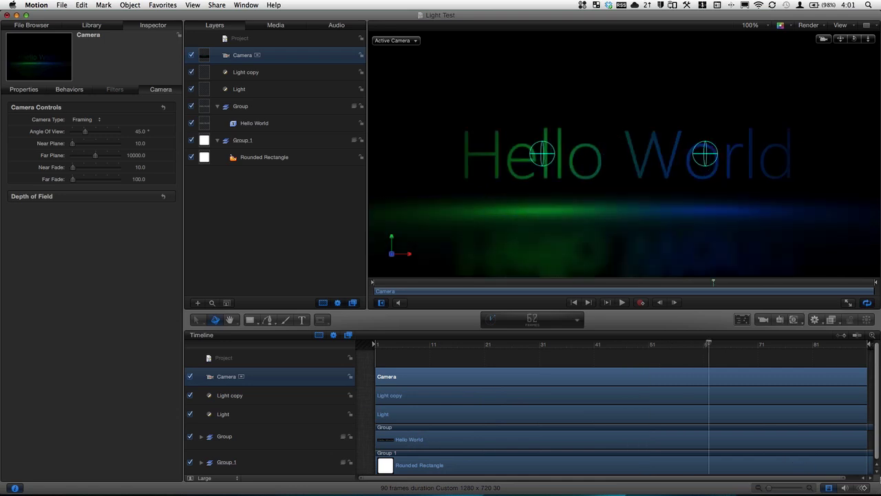
pyautogui.scroll(-1, 831, 437)
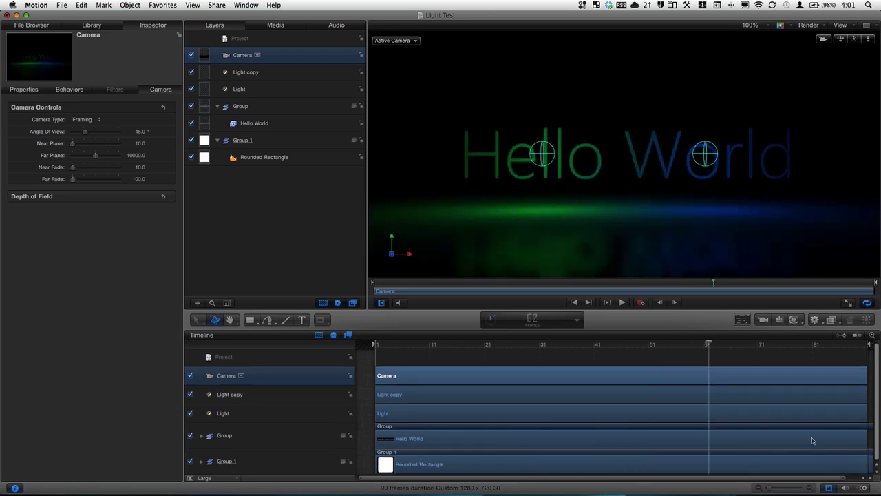
pyautogui.click(863, 488)
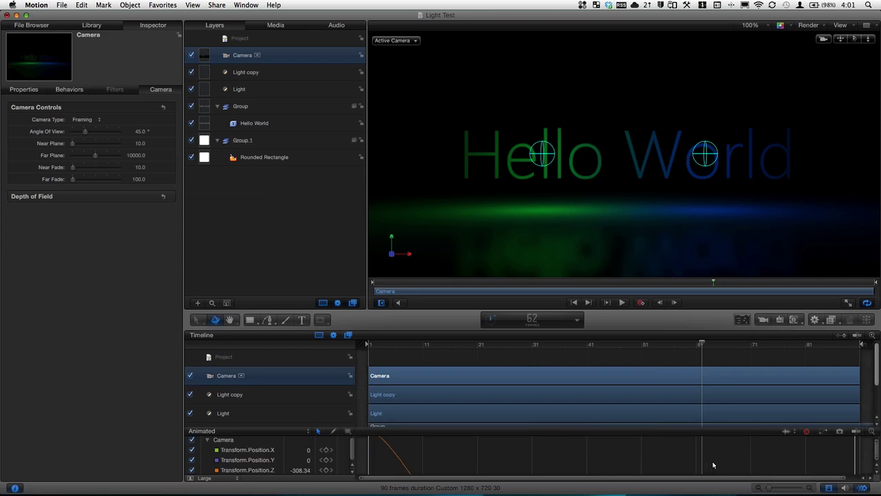
pyautogui.click(828, 487)
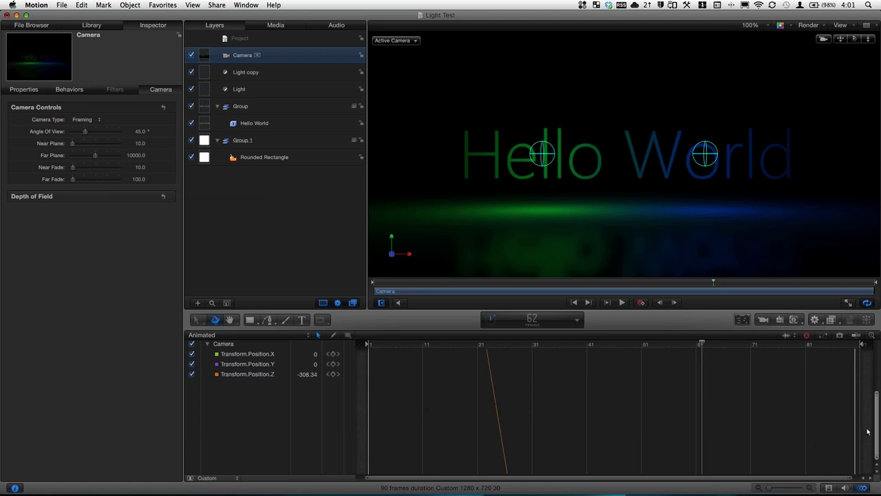
pyautogui.moveTo(876, 428); pyautogui.dragTo(876, 377)
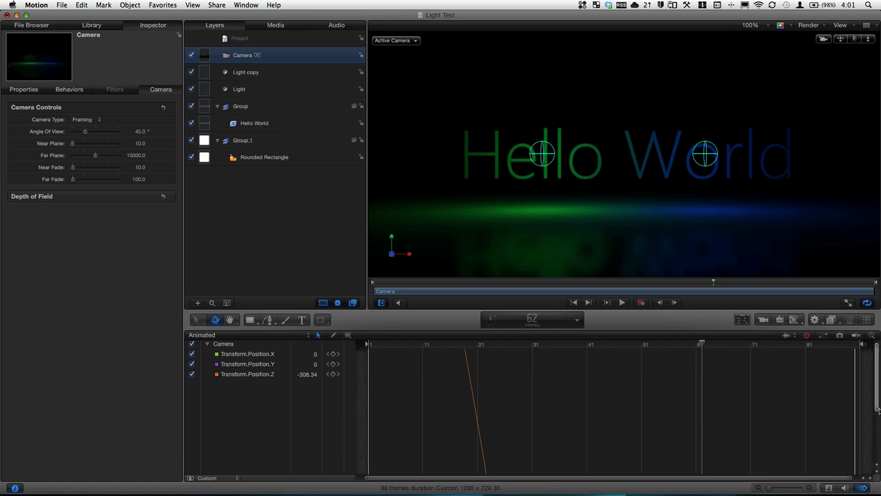
pyautogui.moveTo(877, 410); pyautogui.dragTo(877, 473)
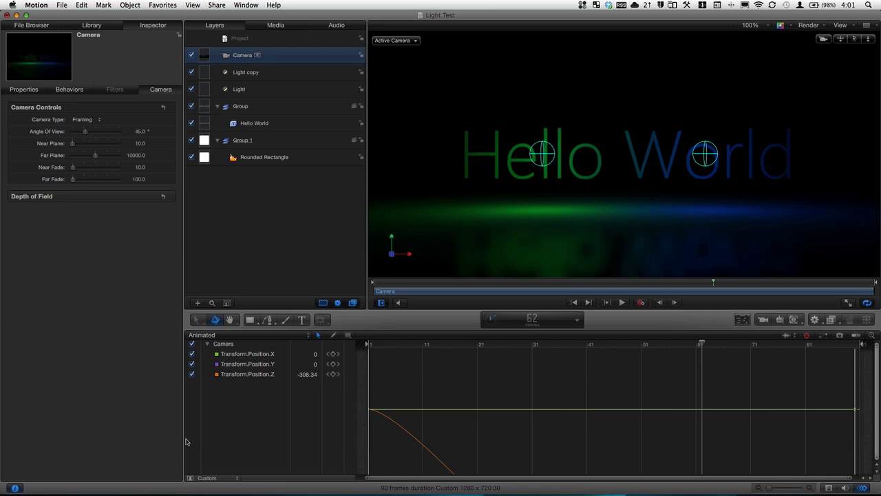
pyautogui.click(232, 344)
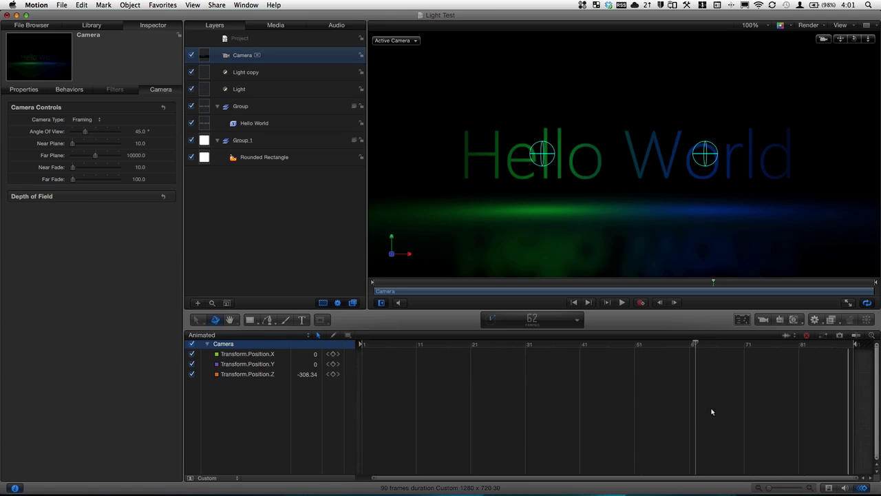
pyautogui.click(865, 489)
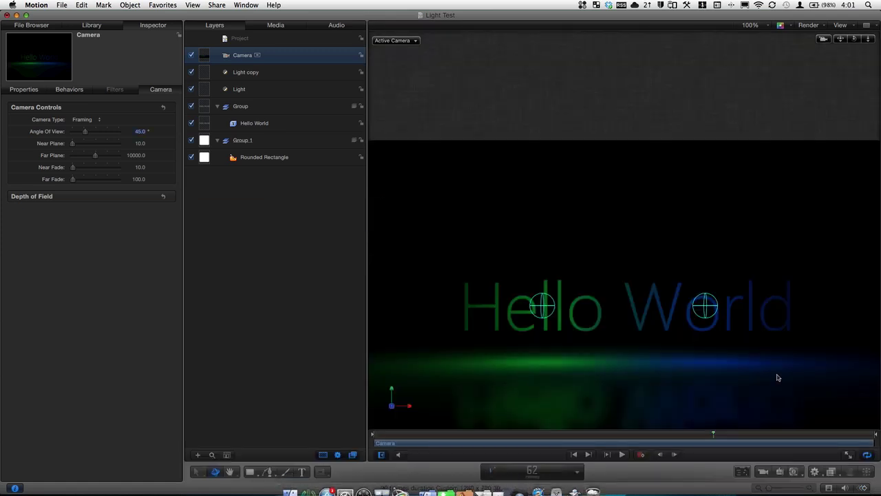
pyautogui.click(864, 488)
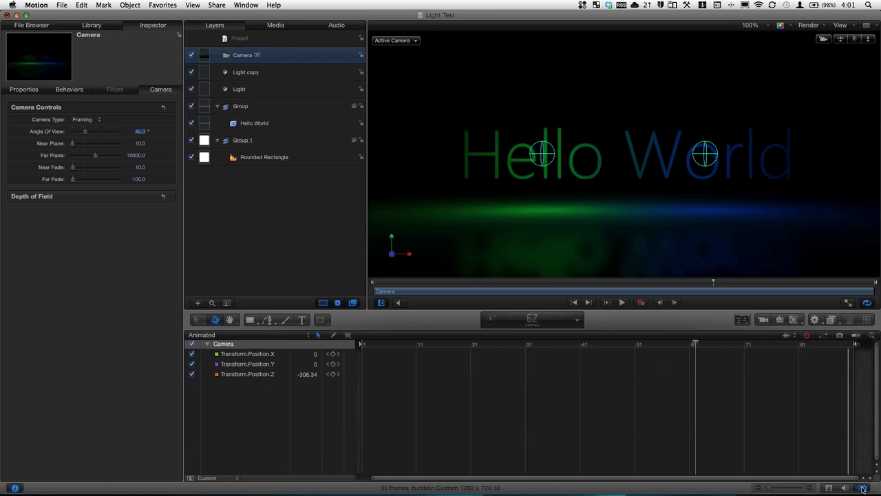
pyautogui.click(863, 488)
pyautogui.click(829, 488)
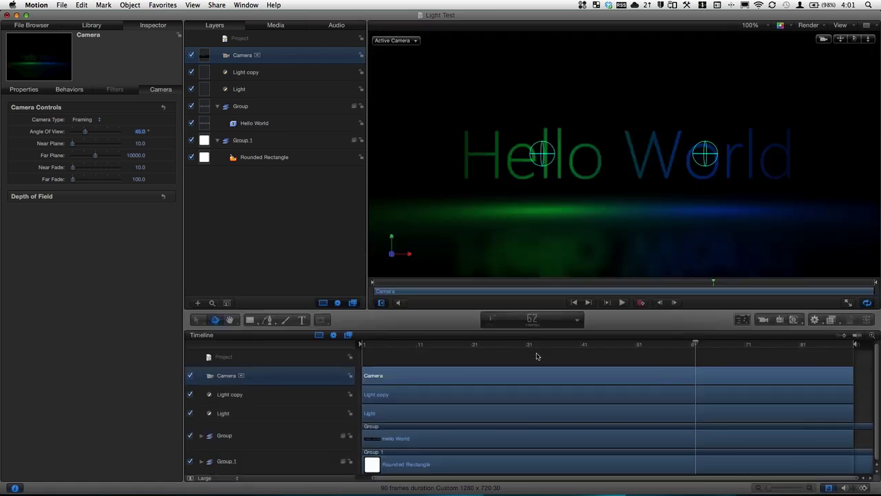
pyautogui.click(554, 344)
pyautogui.moveTo(554, 343); pyautogui.dragTo(405, 372)
pyautogui.moveTo(579, 359); pyautogui.dragTo(486, 354)
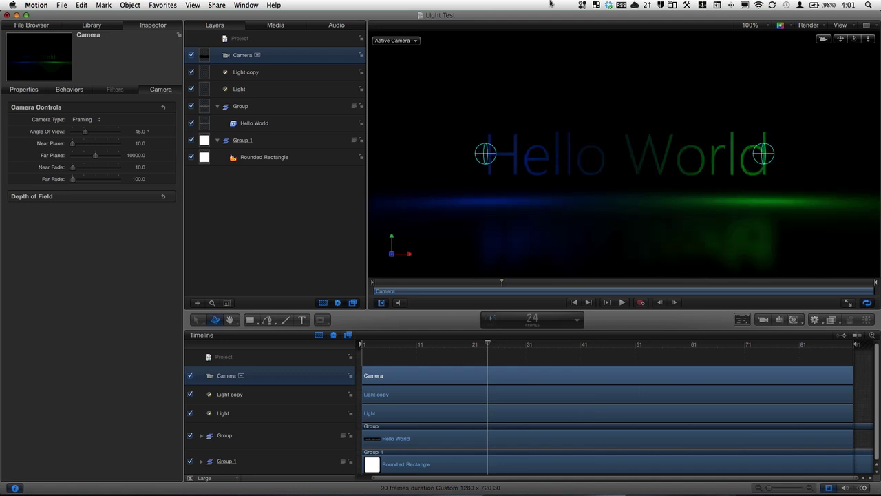